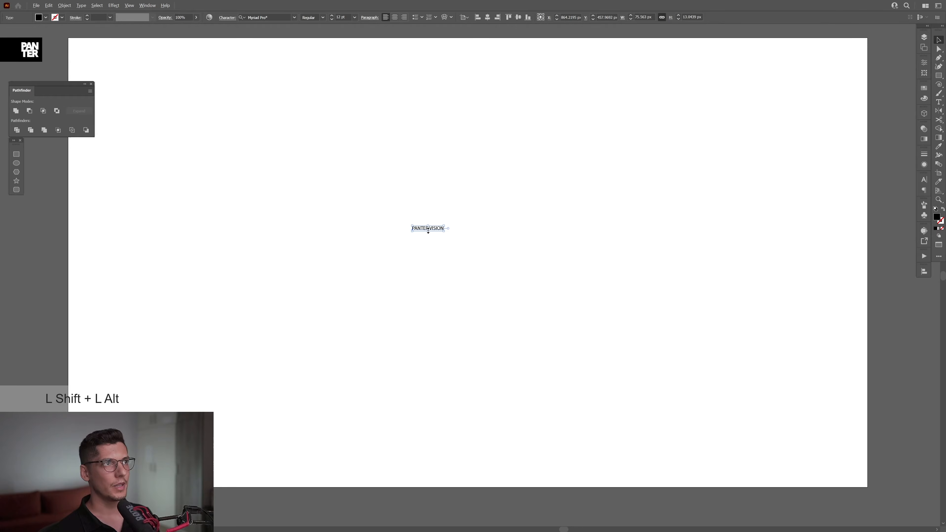
- Enlarge the PANTER VISION text proportionally from its center and convert it to outlines
drag(428, 230, 456, 257)
right_click(455, 220)
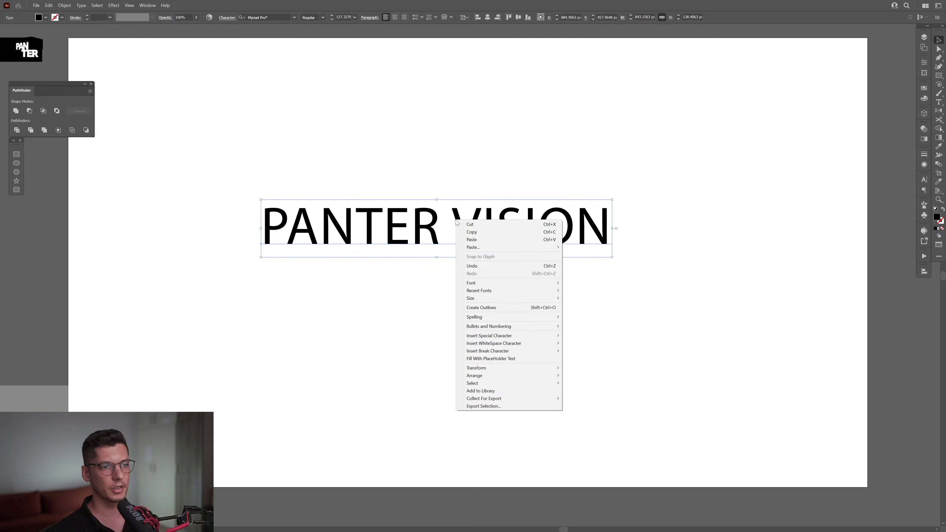
click(489, 308)
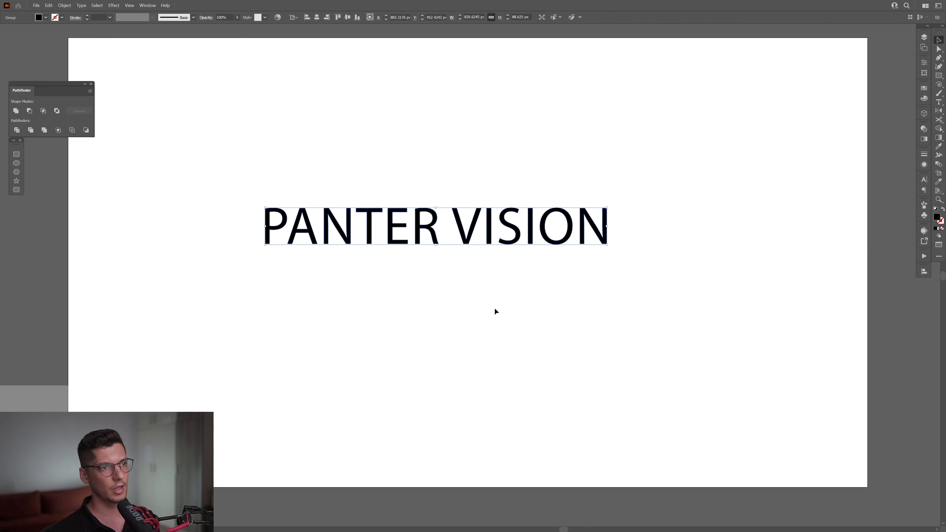
- Scale the outlined text down to about 84 px wide and place a copy beside it with a small gap
drag(608, 227, 281, 201)
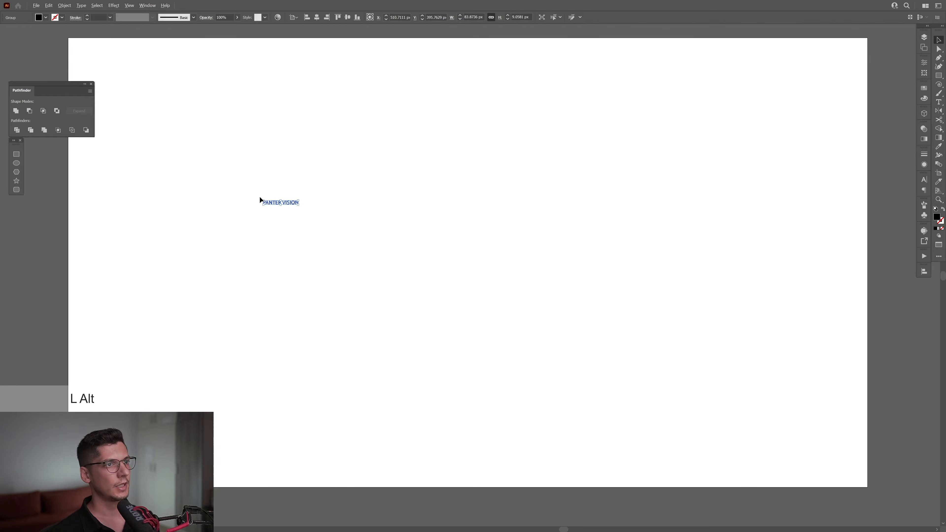
scroll(259, 197, up, 5)
drag(369, 225, 473, 238)
scroll(474, 237, down, 3)
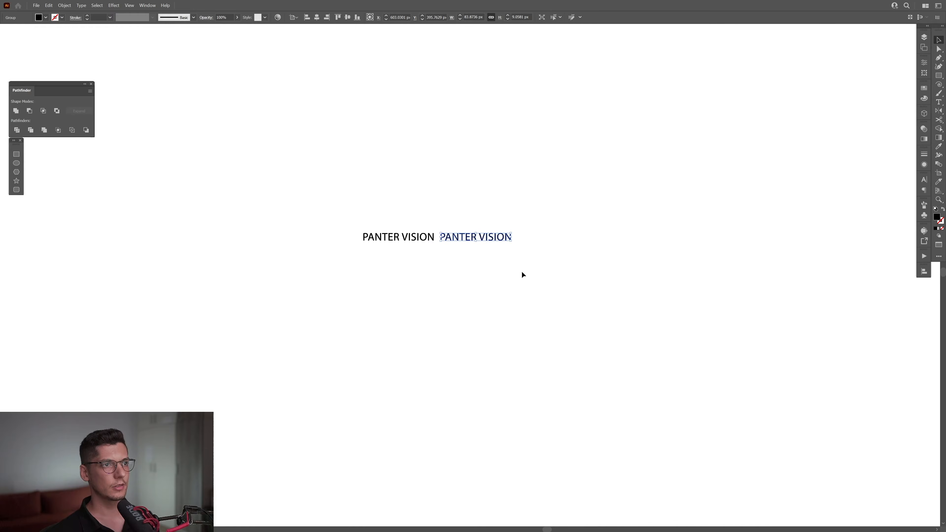
- Repeat the duplication until a horizontal row of eleven evenly spaced PANTER VISION texts is built
drag(522, 275, 323, 252)
key(ctrl+d)
key(ctrl+d)
key(ctrl+d)
key(ctrl+d)
key(ctrl+d)
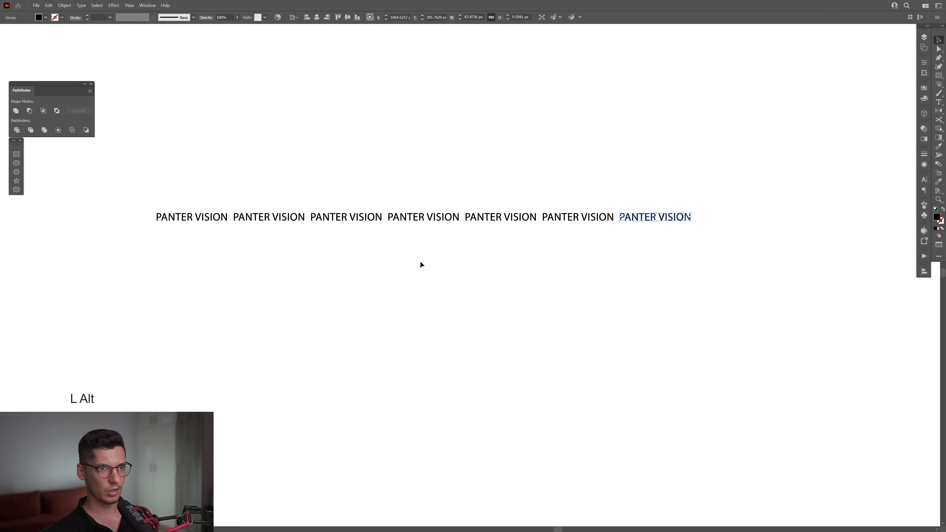
scroll(419, 264, down, 2)
key(ctrl+d)
key(ctrl+d)
key(ctrl+d)
key(ctrl+d)
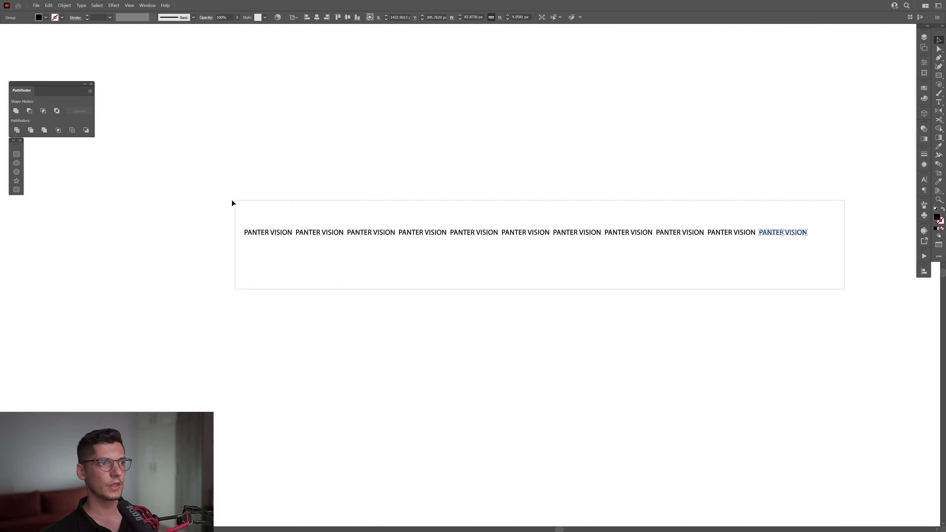
- Group the eleven PANTER VISION texts of the row
drag(231, 202, 236, 203)
right_click(237, 202)
click(261, 283)
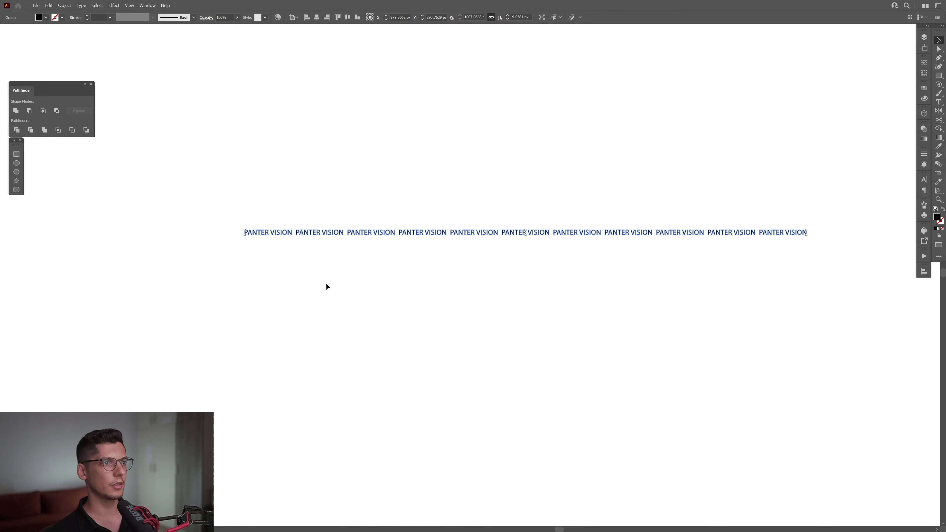
click(326, 283)
- Draw a straight horizontal 1 pt black line without fill, about 1007 px long, just above the text row with the Pen tool
drag(379, 233, 309, 237)
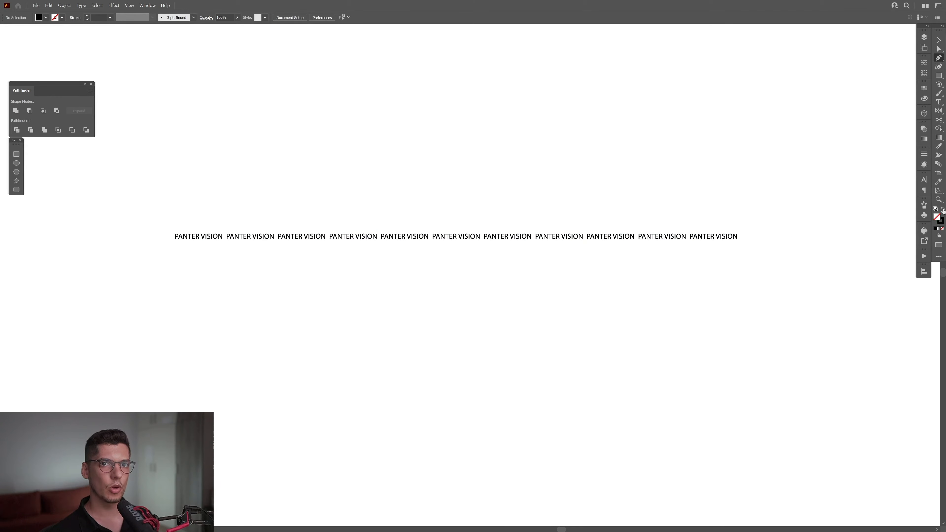
click(941, 222)
scroll(434, 185, up, 1)
drag(407, 196, 423, 204)
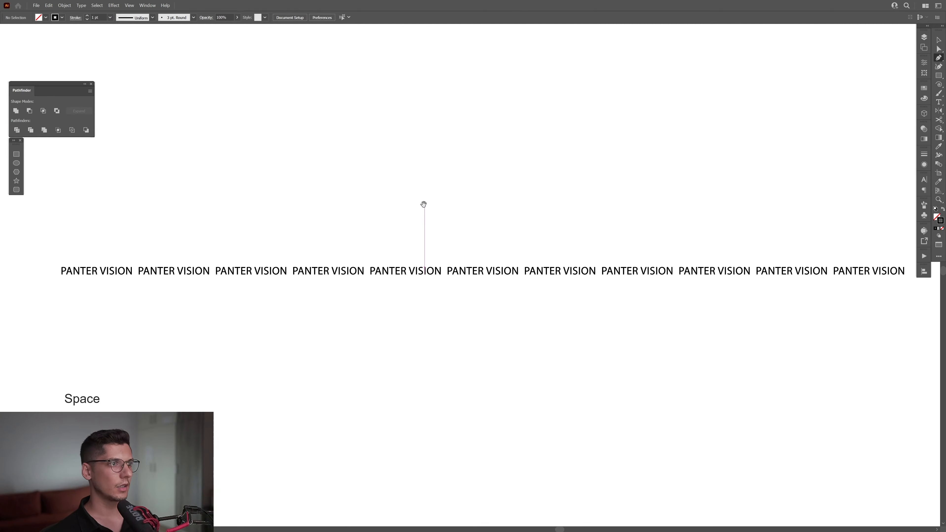
drag(62, 265, 664, 288)
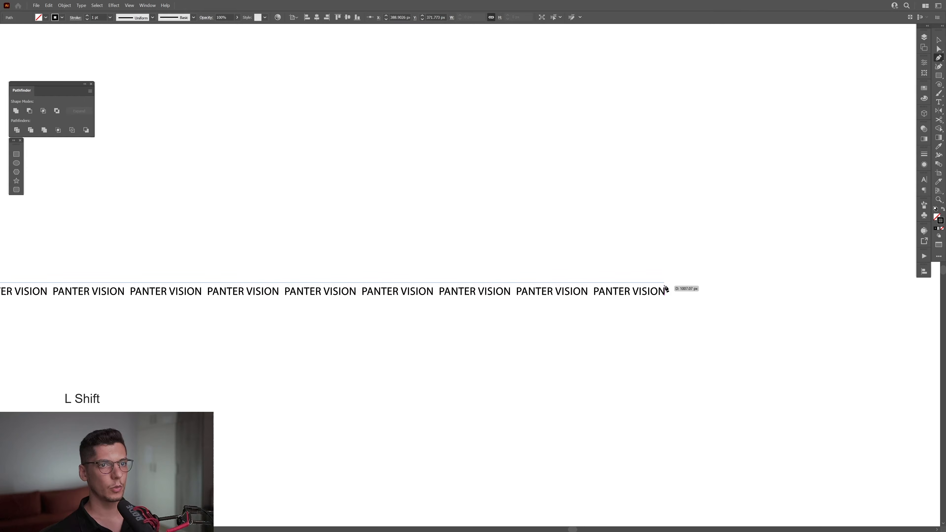
key(v)
click(677, 284)
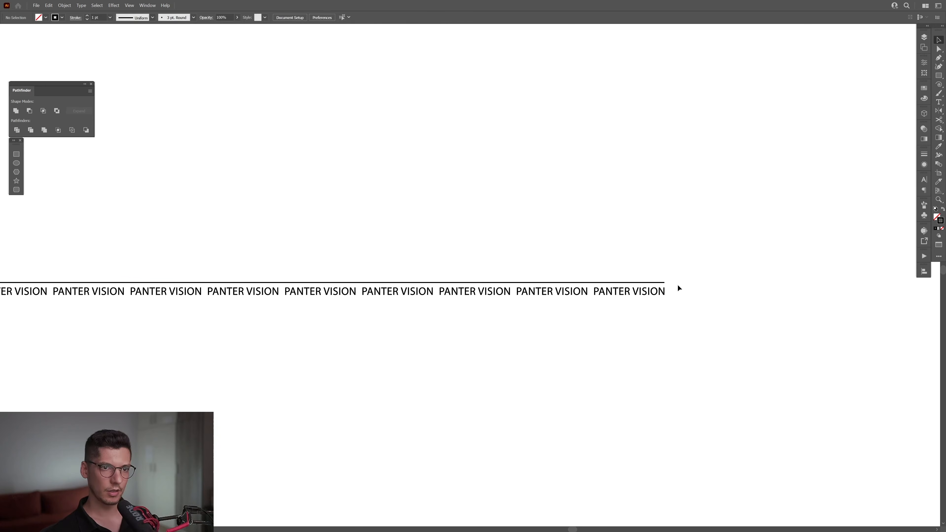
- Widen the line equally at both ends to about 1017 px so it extends slightly past the text row
scroll(663, 290, up, 4)
click(603, 261)
scroll(598, 262, up, 1)
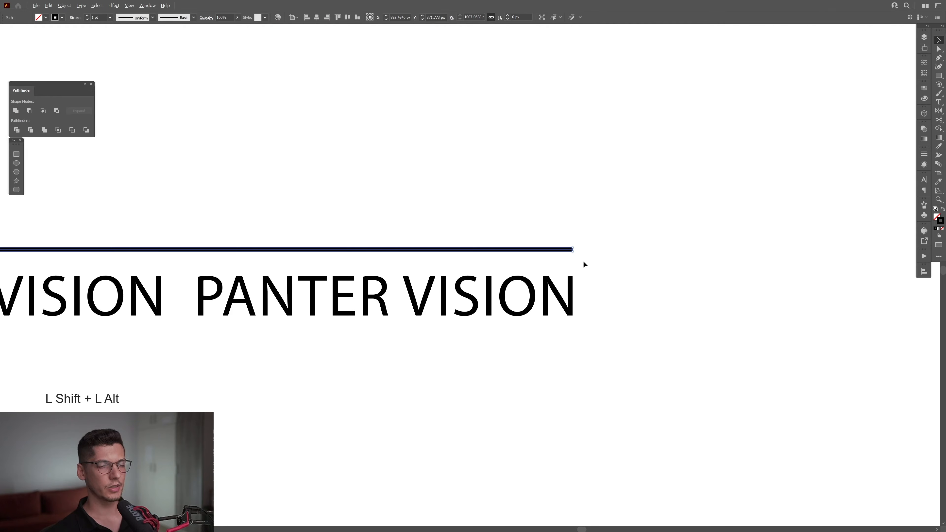
mouse_move(574, 252)
mouse_down()
mouse_move(617, 267)
mouse_move(600, 269)
mouse_move(699, 284)
mouse_up()
click(607, 300)
- Group the horizontal line with the text row below it
scroll(700, 284, down, 5)
drag(342, 206, 502, 323)
right_click(386, 319)
click(429, 400)
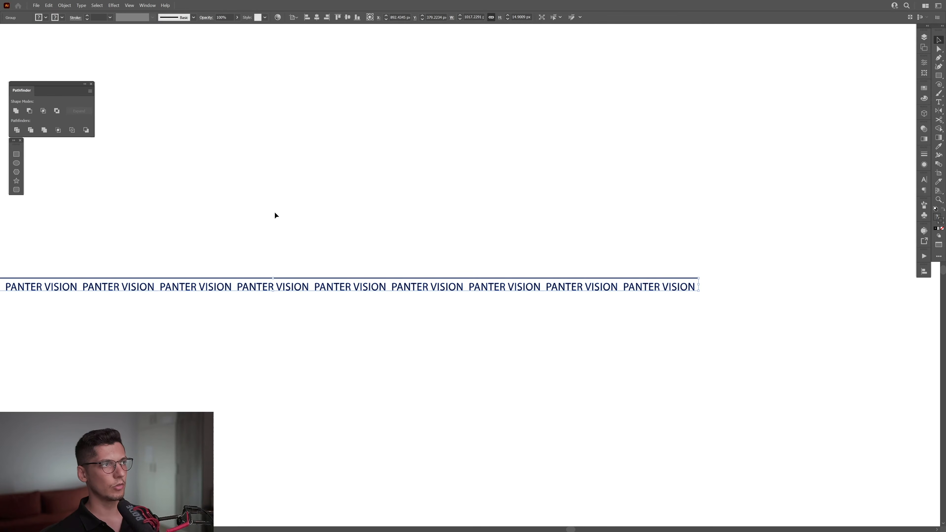
- Expand the fill and stroke of the grouped line and text row
click(65, 5)
click(96, 85)
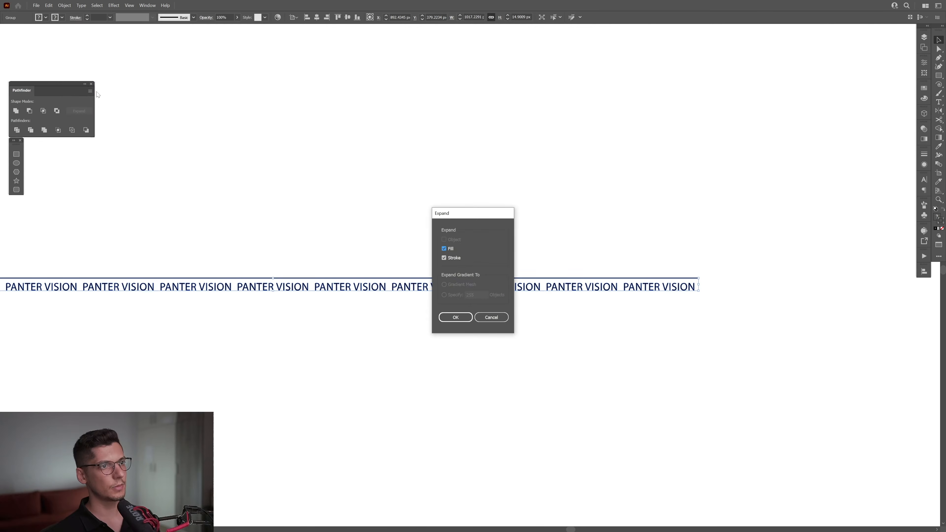
key(Return)
alt+scroll(320, 257, up, 5)
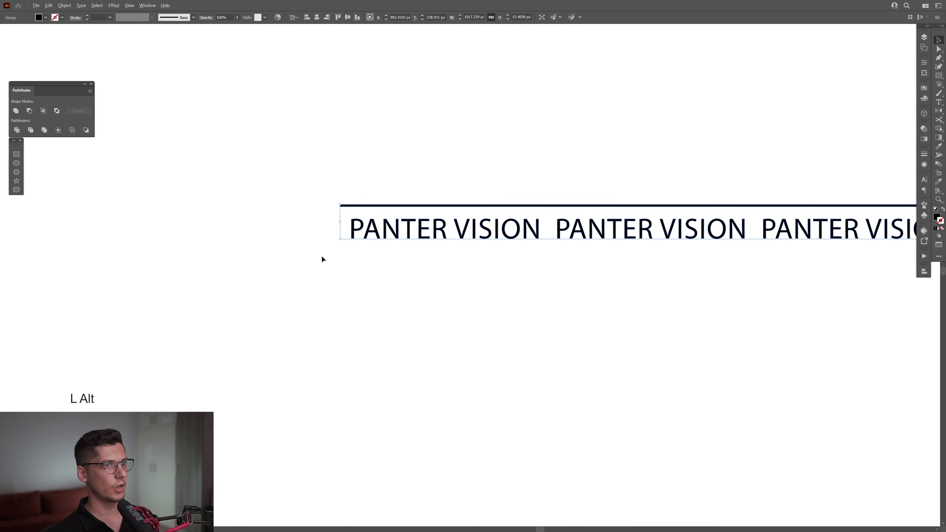
- Duplicate the line-and-text group straight downward and repeat the copy until there are 20 evenly stacked rows
drag(366, 209, 362, 254)
key(ctrl+0)
key(ctrl+d)
key(ctrl+d)
key(ctrl+d)
key(ctrl+d)
key(ctrl+d)
key(ctrl+d)
key(ctrl+d)
key(ctrl+d)
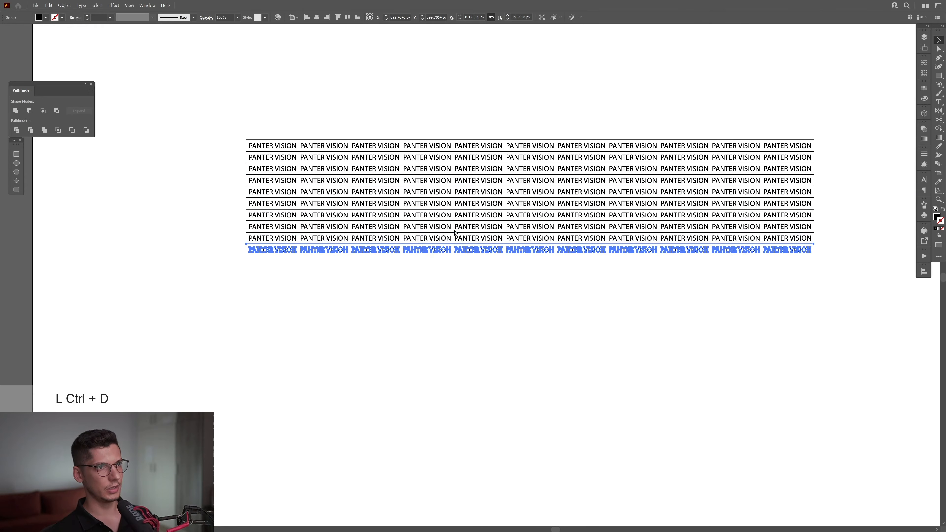
key(ctrl+d)
key(ctrl+d)
key(ctrl+d)
key(ctrl+d)
key(ctrl+d)
key(ctrl+d)
key(ctrl+d)
key(ctrl+d)
key(ctrl+d)
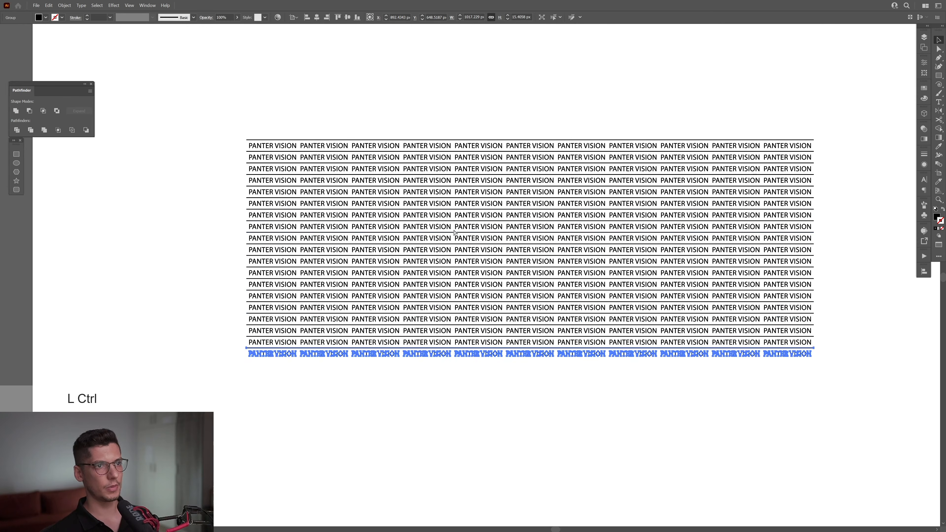
key(ctrl+d)
click(540, 409)
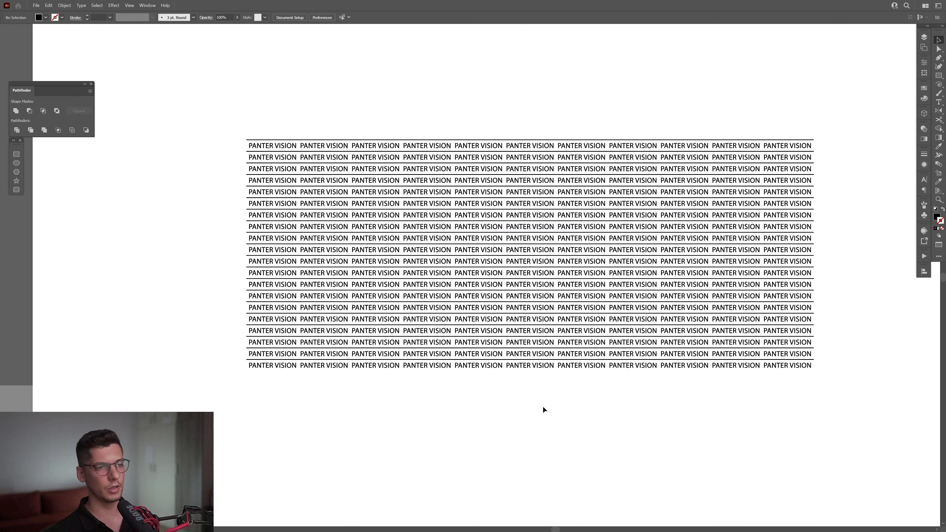
- Ungroup the bottom row to separate its line from the text
scroll(249, 364, up, 8)
click(255, 353)
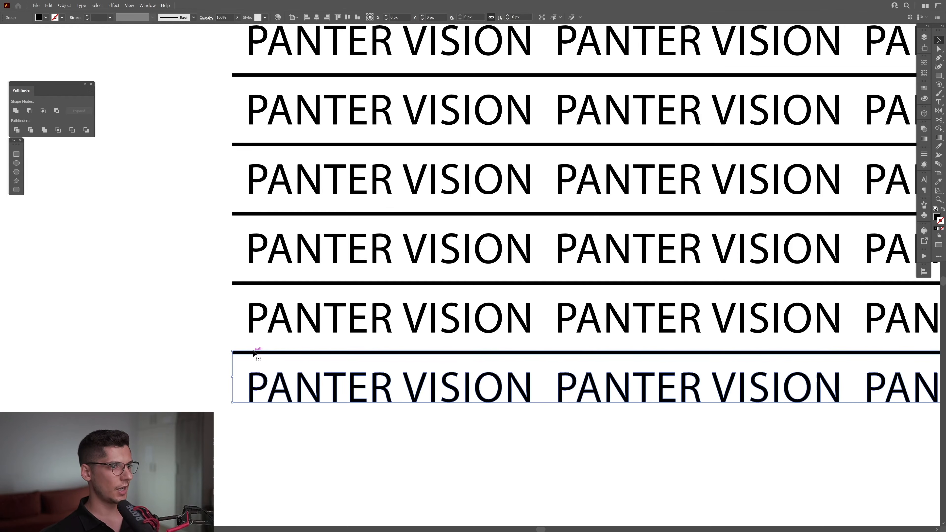
right_click(255, 354)
click(277, 442)
click(277, 445)
- Copy the lowest line straight down to close the text block beneath the last row
drag(284, 433, 305, 320)
scroll(251, 277, up, 2)
click(281, 225)
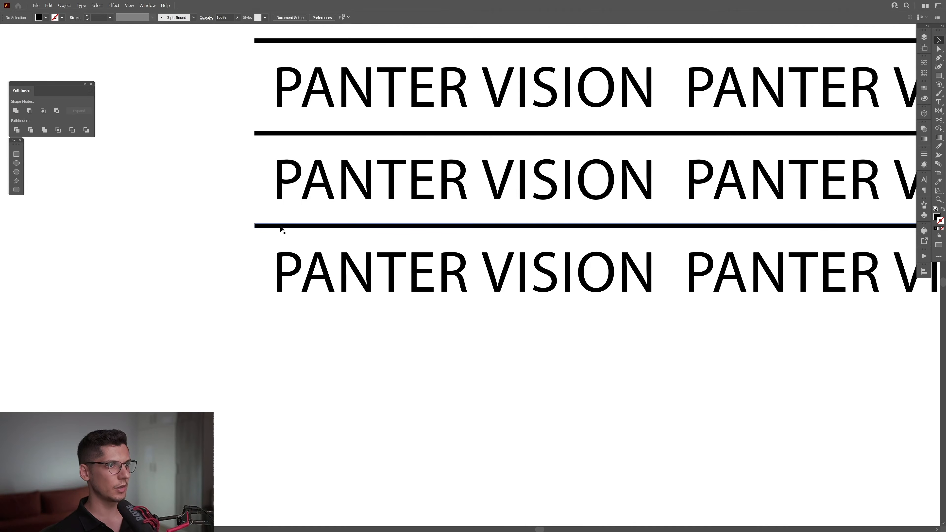
drag(281, 225, 277, 321)
drag(277, 320, 276, 320)
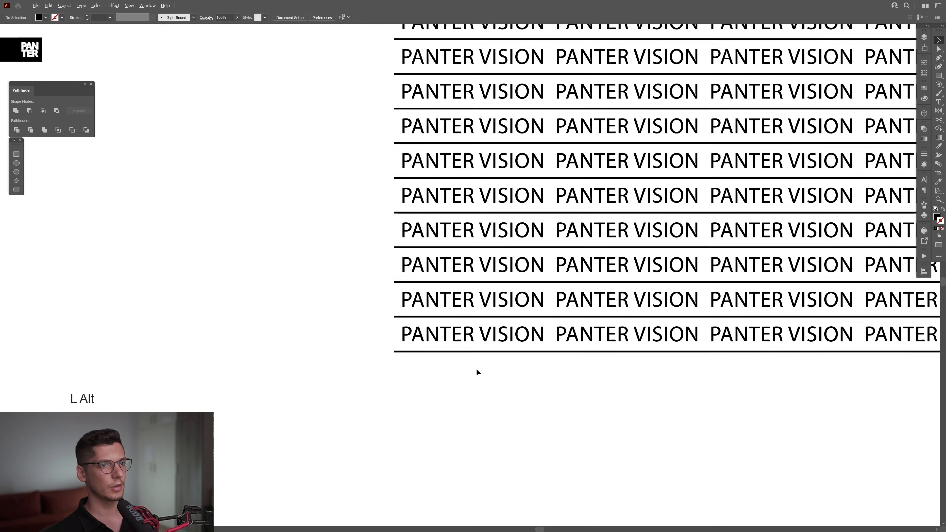
alt+scroll(475, 368, down, 5)
drag(785, 424, 614, 417)
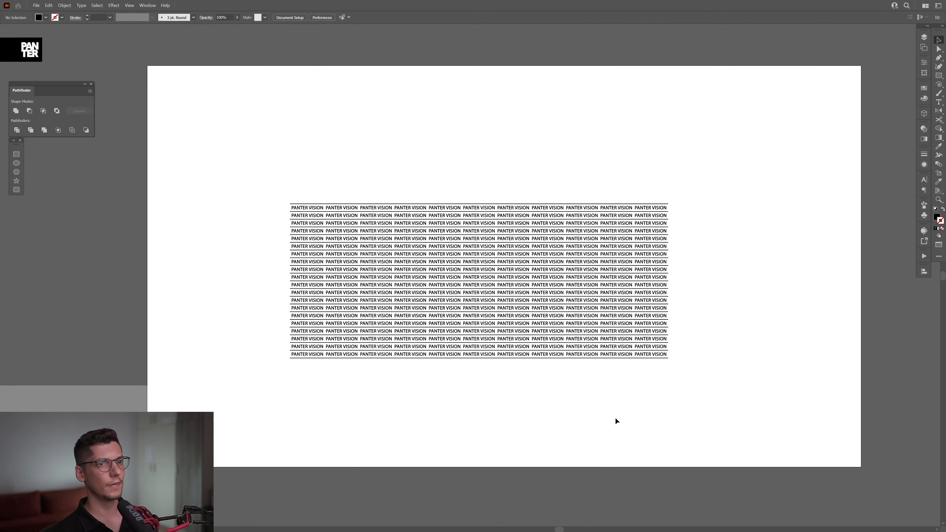
- Group all text rows and lines into one object
drag(578, 336, 260, 162)
right_click(261, 163)
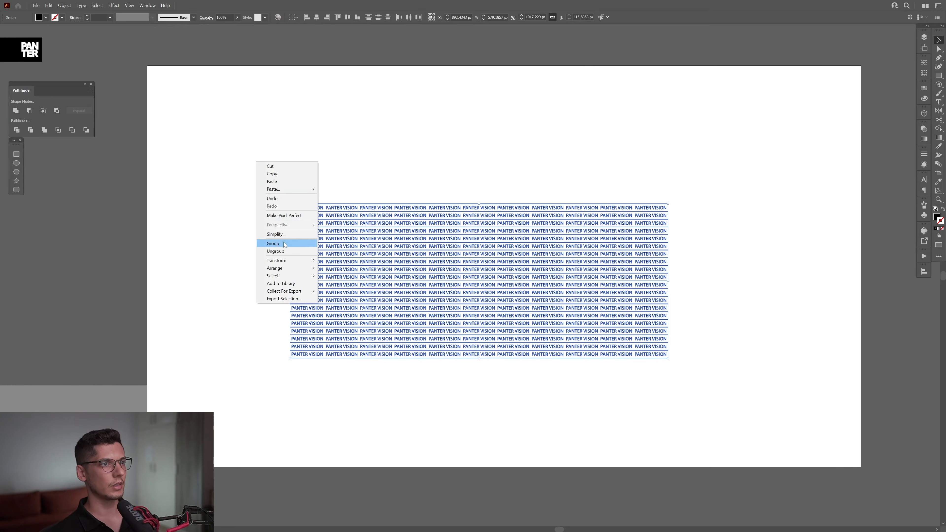
click(273, 243)
click(398, 181)
- Set the fill color to pink F973FF
alt+scroll(415, 180, up, 1)
drag(560, 206, 555, 193)
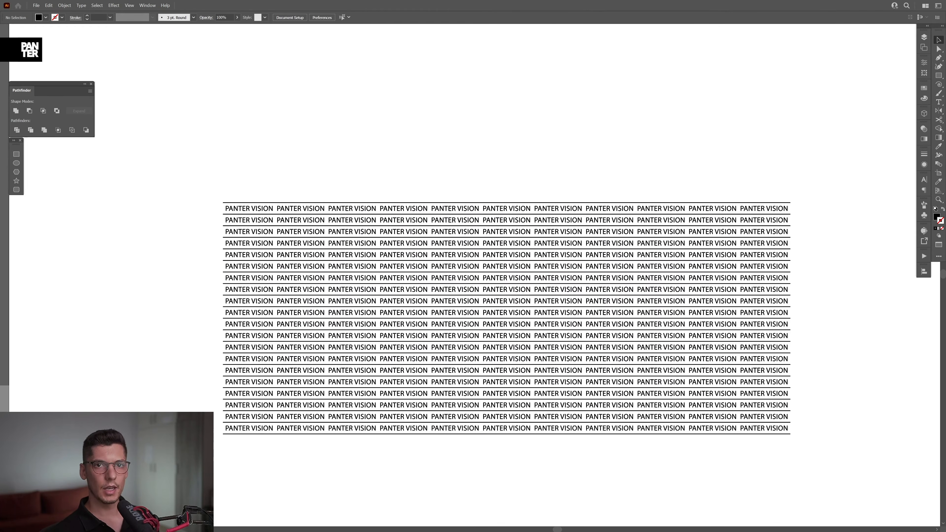
click(924, 98)
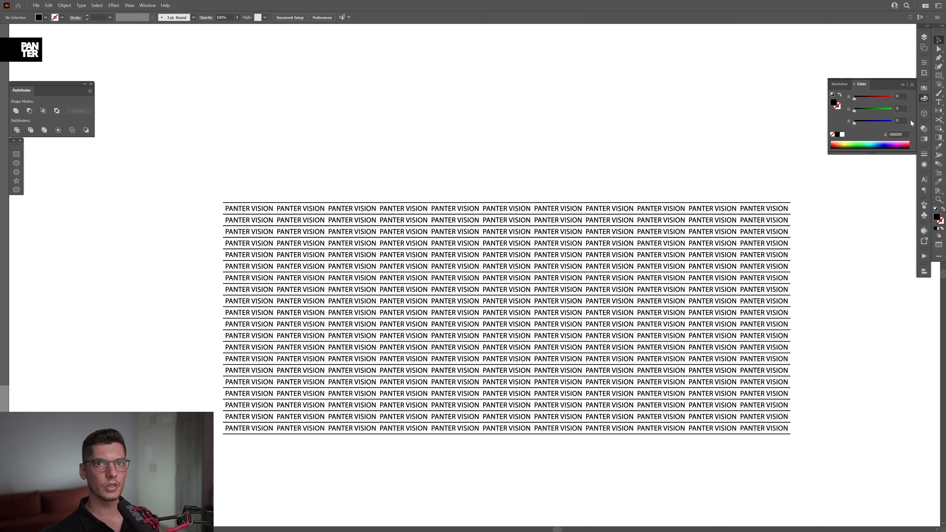
click(903, 144)
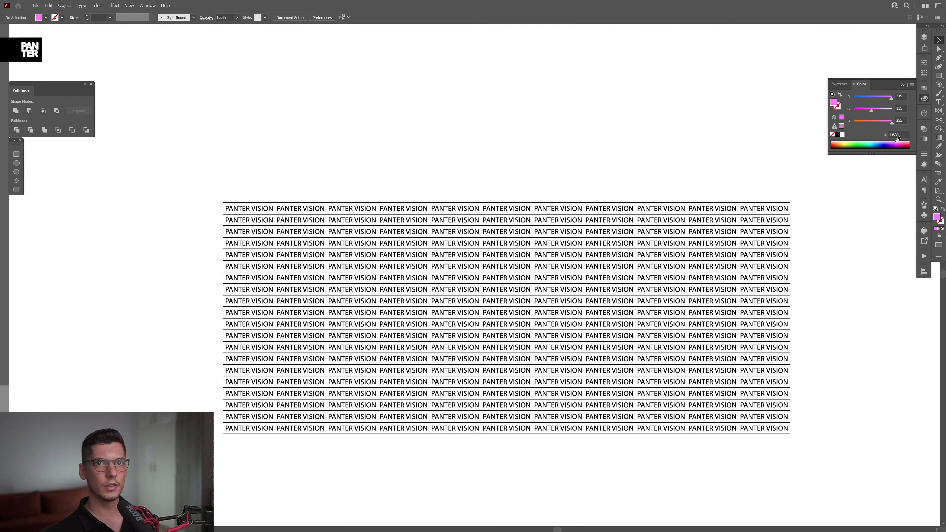
click(902, 84)
- Draw a pink rectangle of about 1017 × 416 px covering the whole text block and send it to the back
click(936, 78)
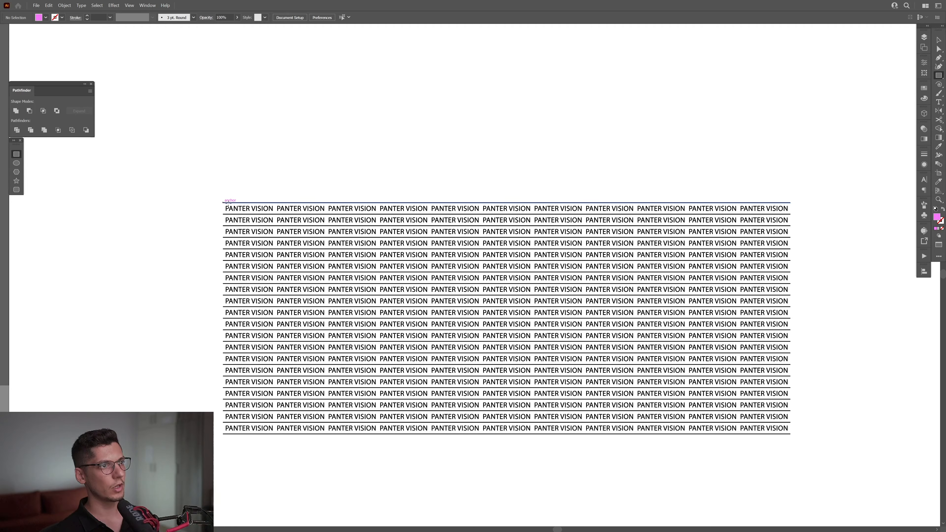
drag(223, 203, 790, 434)
key(v)
right_click(516, 270)
mouse_move(568, 433)
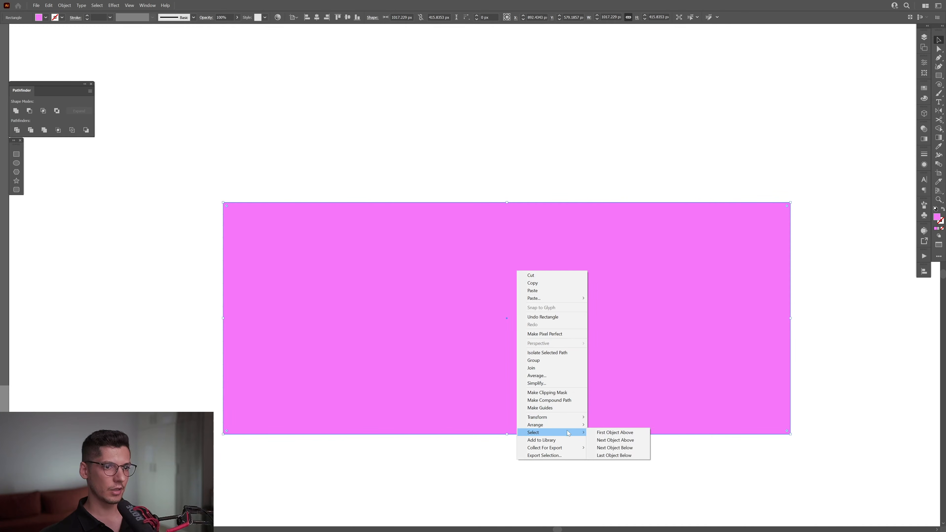
click(624, 448)
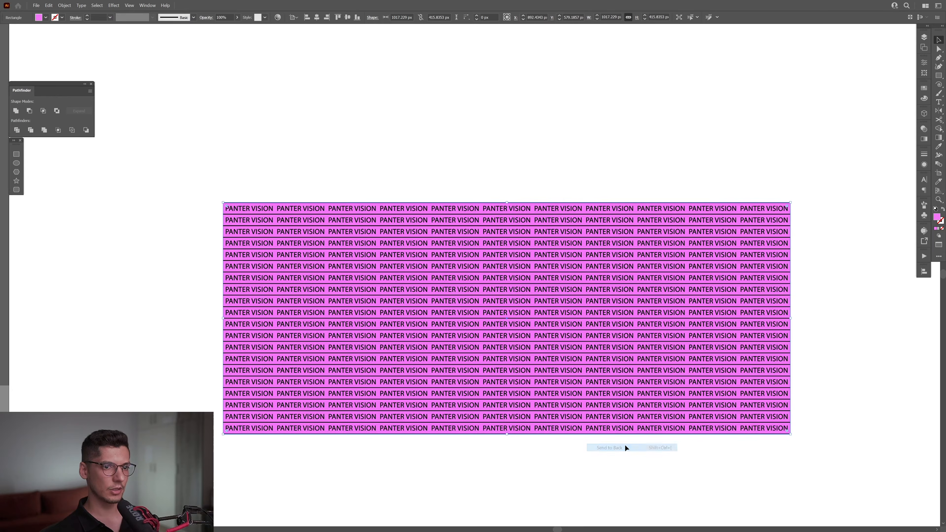
- Group the pink rectangle with the text block
key(ctrl+a)
right_click(270, 149)
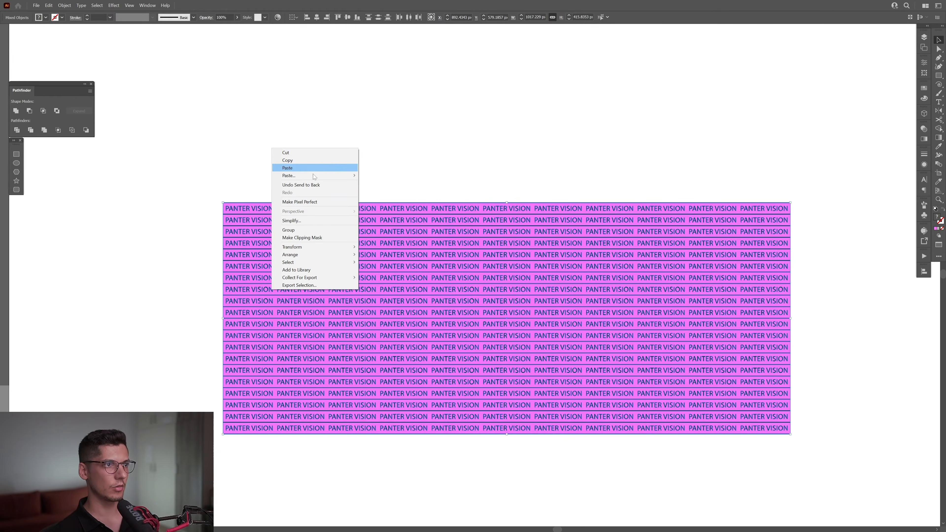
click(308, 229)
click(524, 156)
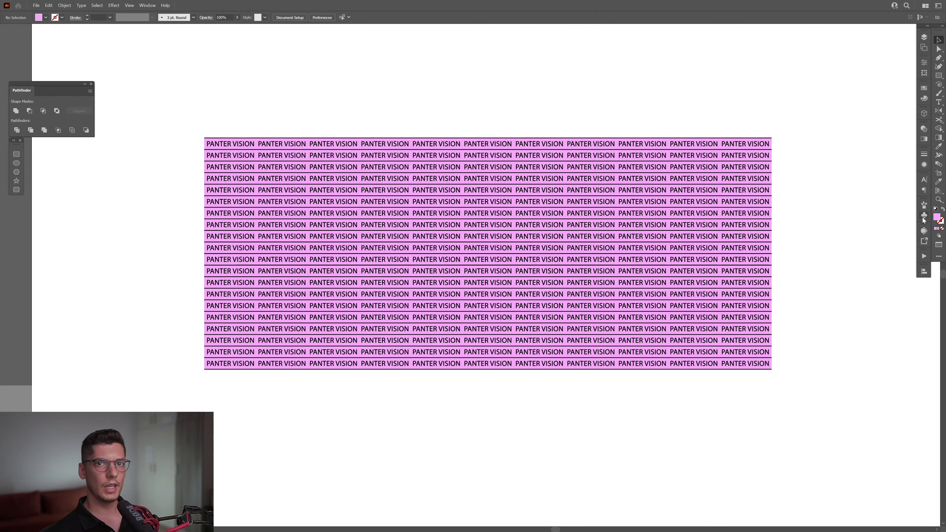
- Add the grouped artwork as a dynamic Movie Clip symbol with the default options and delete the original from the artboard
click(924, 218)
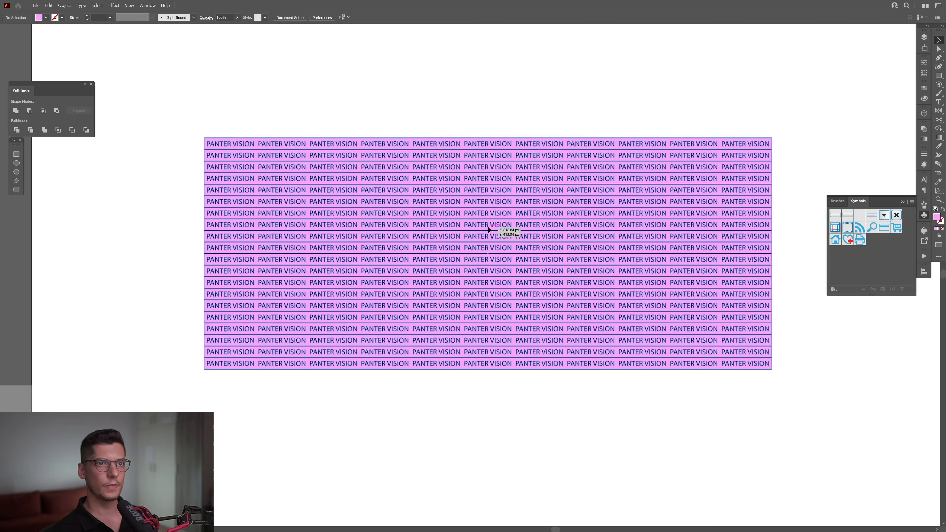
drag(507, 228, 879, 261)
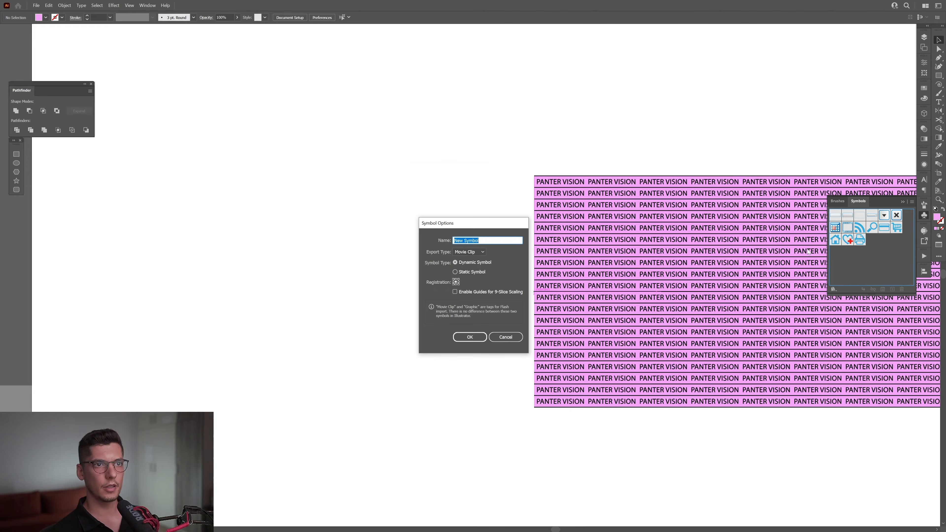
key(Return)
drag(869, 297, 398, 223)
key(Delete)
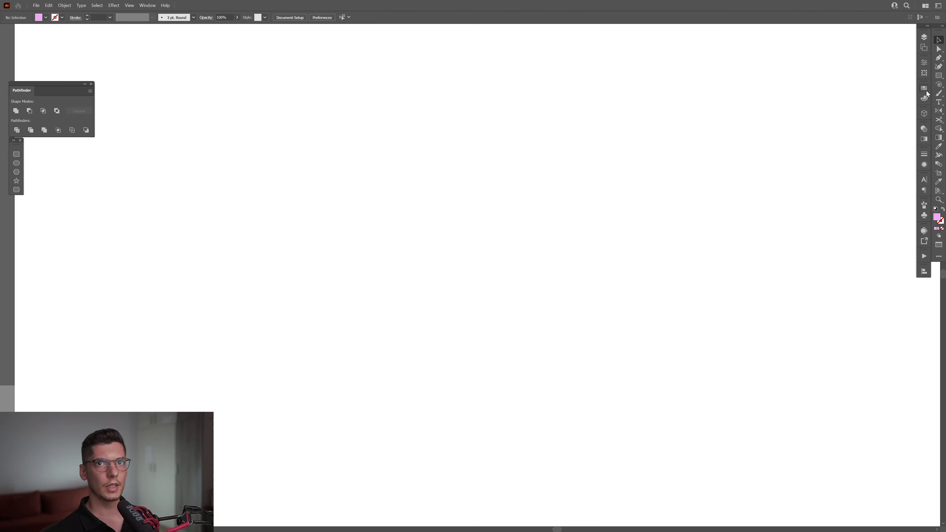
- Set the fill to light gray and draw a circle about 484 px in diameter in the middle of the artboard
click(924, 88)
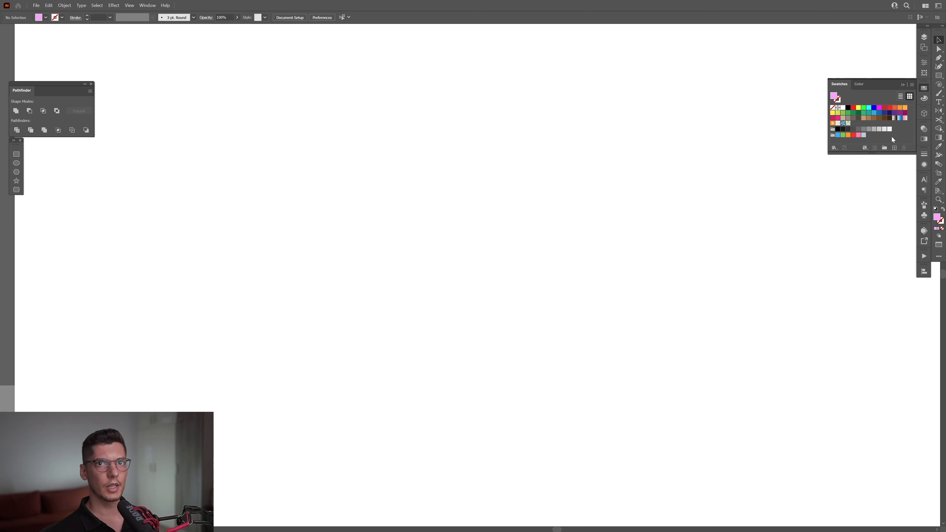
click(902, 85)
click(939, 76)
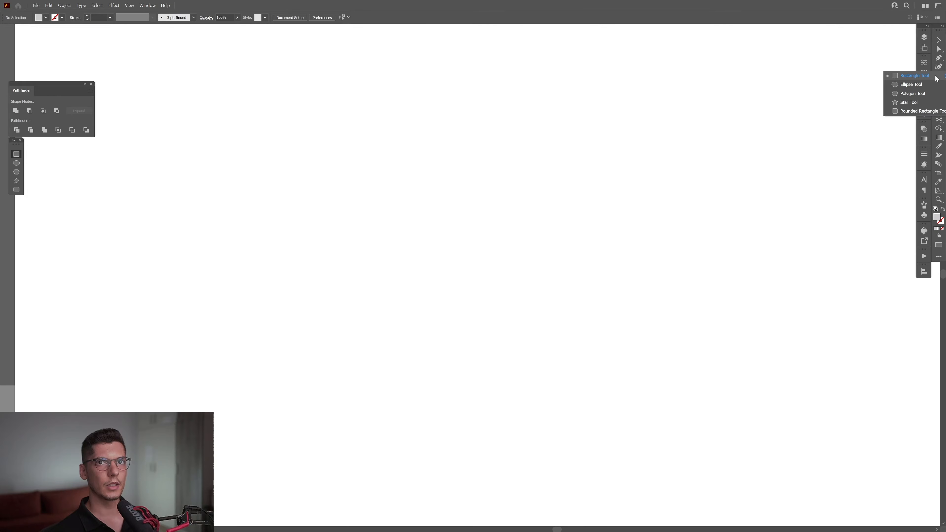
click(908, 86)
drag(462, 265, 597, 321)
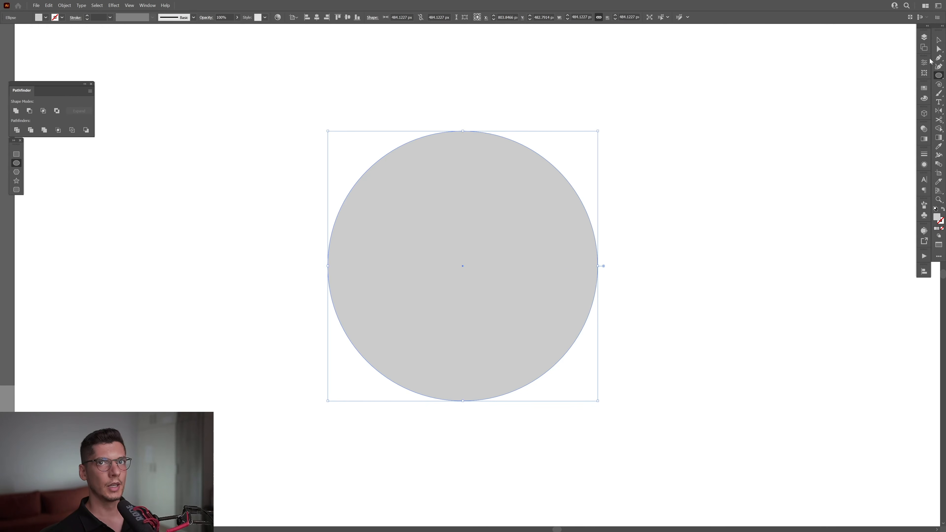
- Delete the circle's left anchor point to leave its right half, and apply Unite to the half circle
click(940, 50)
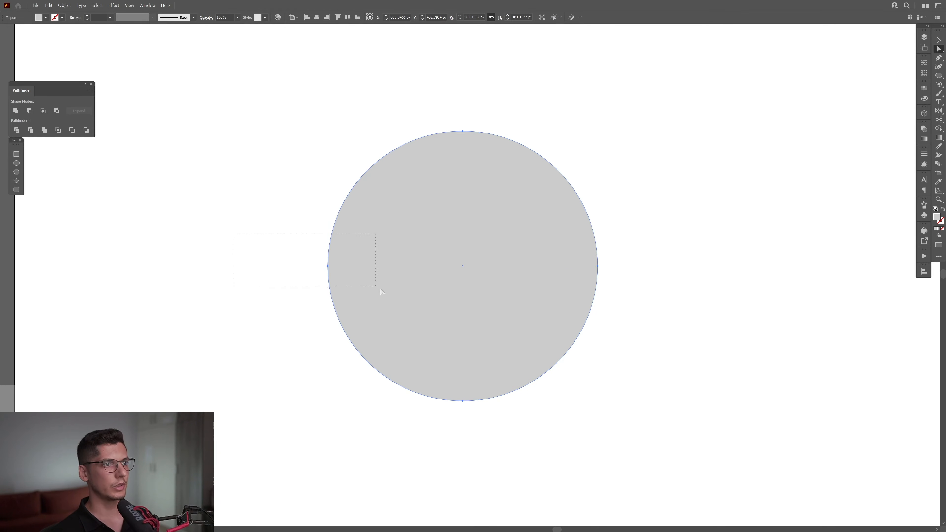
drag(381, 291, 384, 291)
key(Delete)
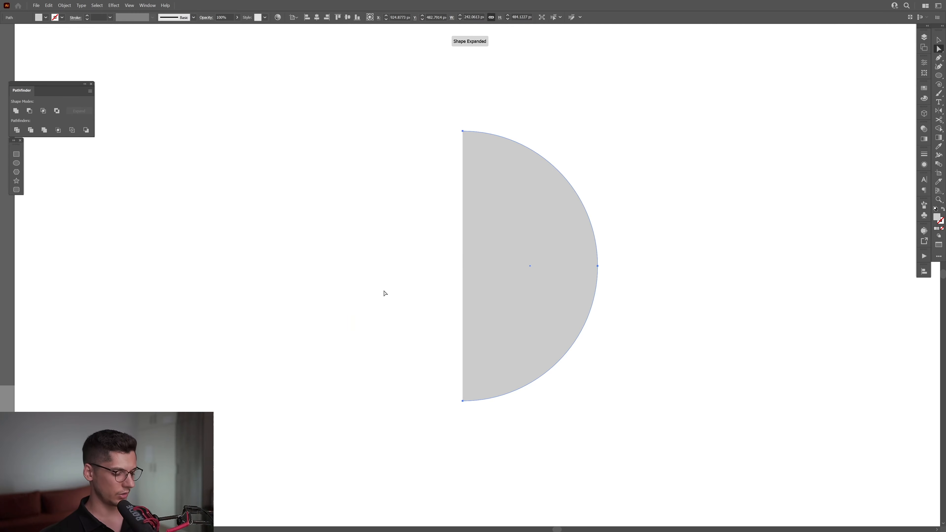
key(v)
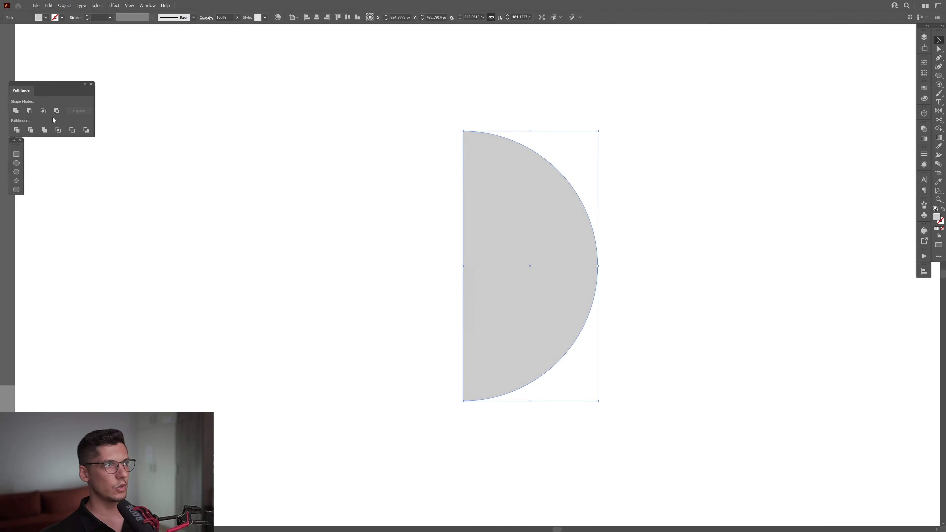
click(16, 111)
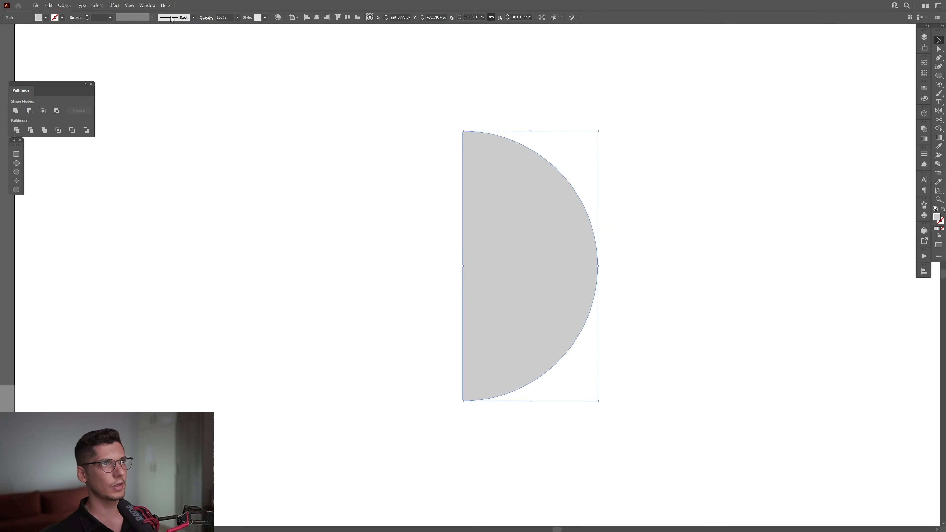
click(148, 5)
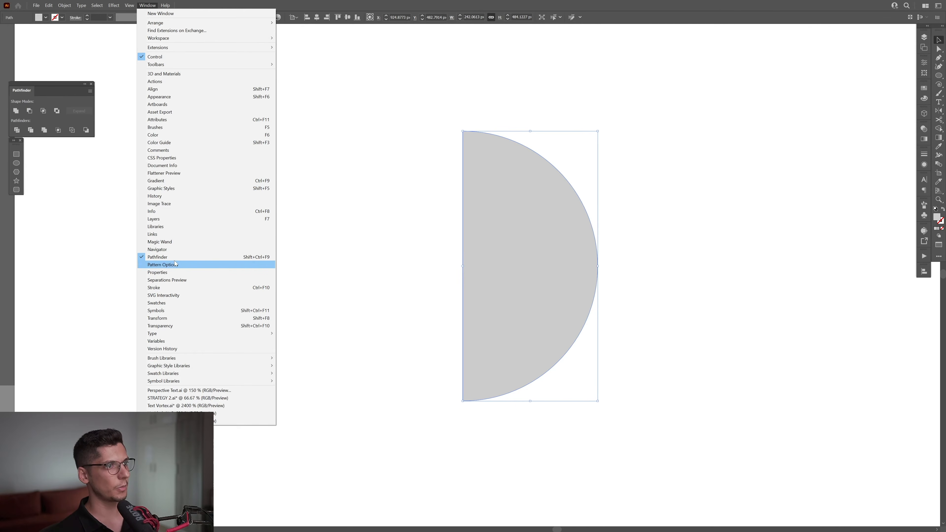
click(458, 7)
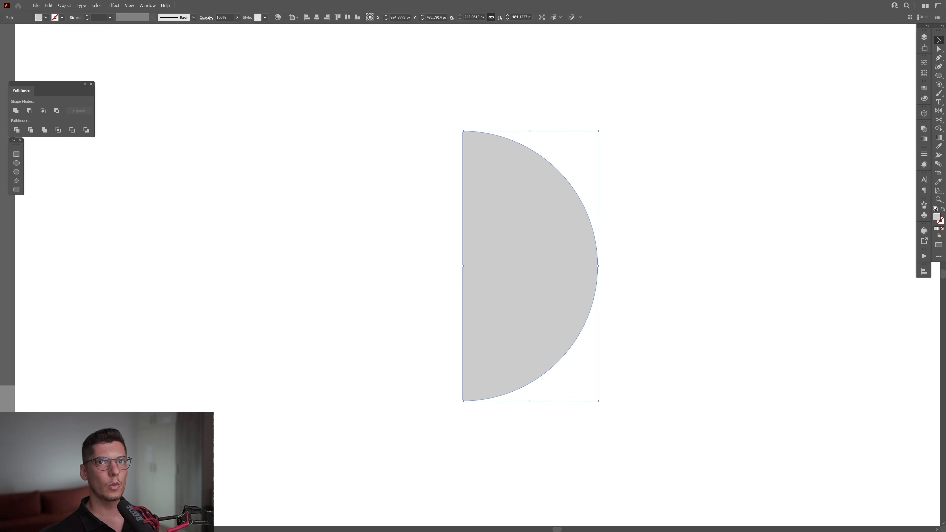
- Draw a small gray rectangle of about 45 × 27 px centred on the rightmost point of the half circle's curve
click(937, 77)
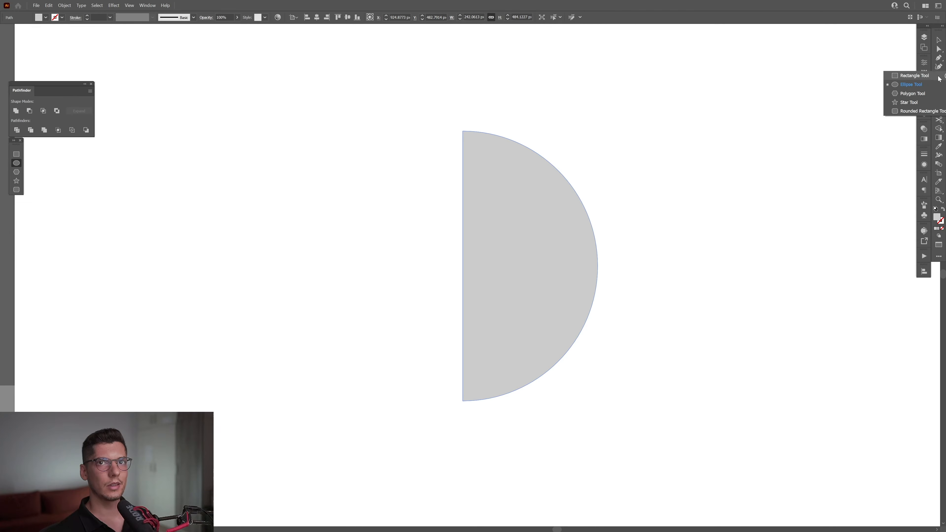
click(908, 76)
scroll(689, 269, up, 2)
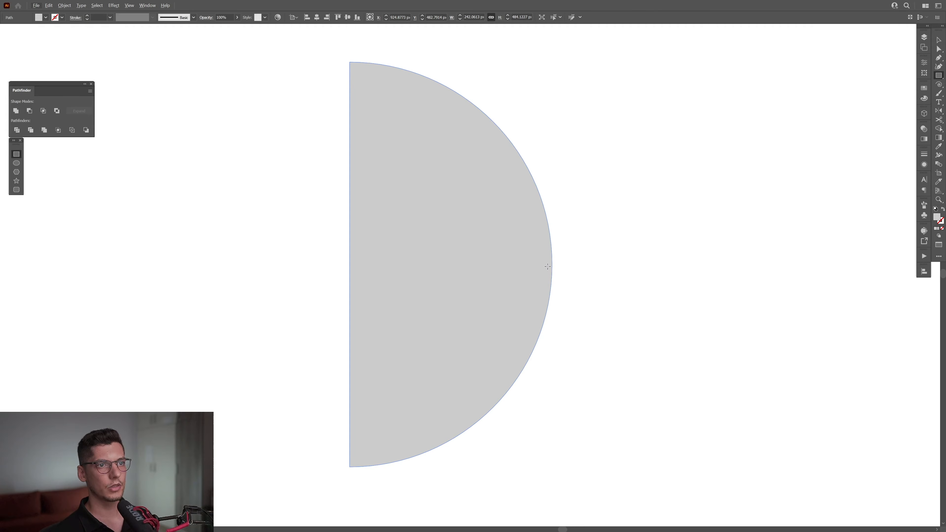
drag(550, 264, 569, 254)
key(v)
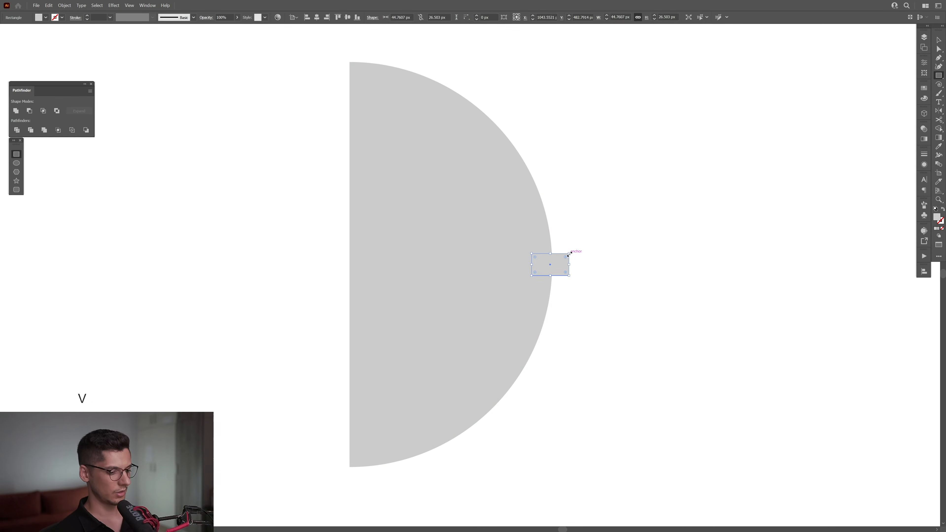
- Select the half circle and the small rectangle and unite them into one shape
click(620, 254)
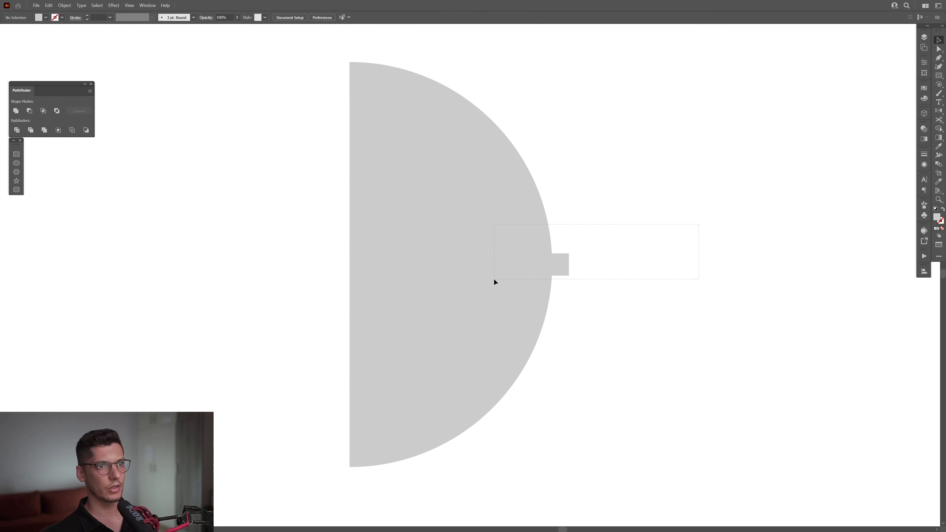
drag(494, 279, 494, 280)
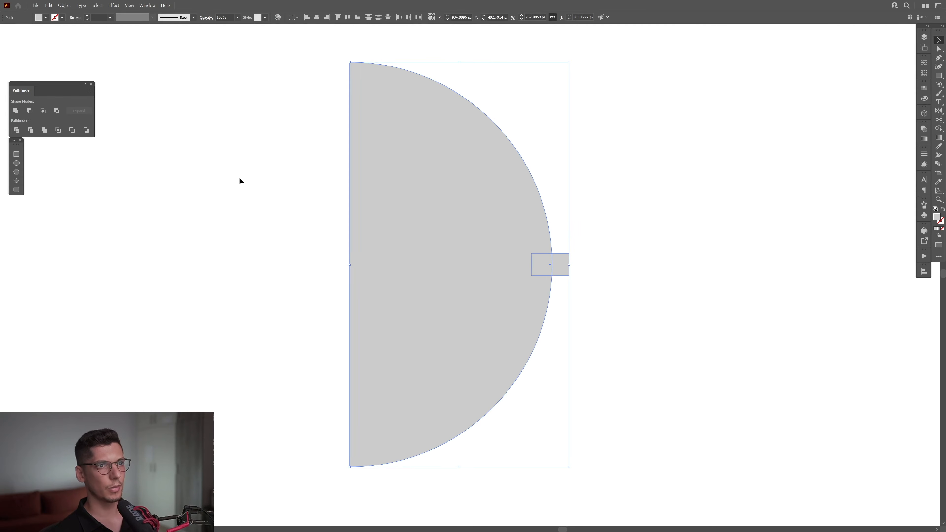
click(16, 111)
key(ctrl+minus)
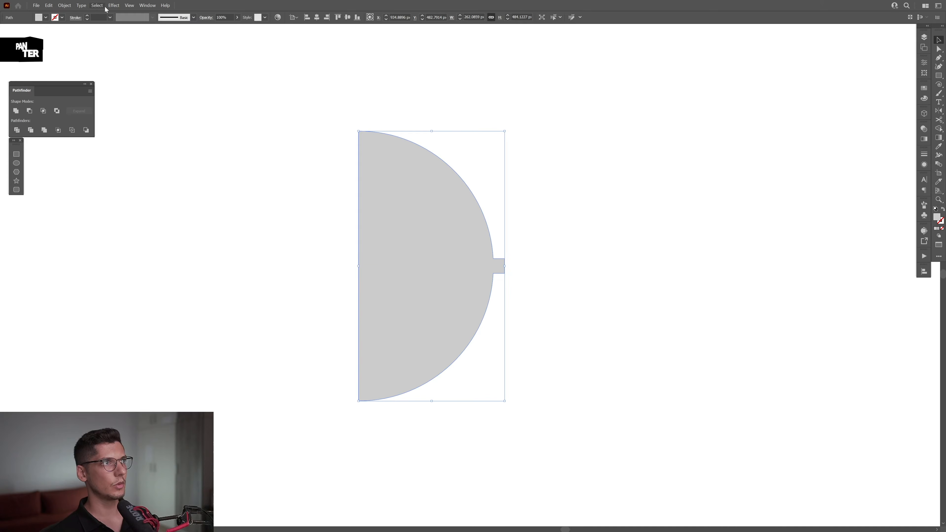
- Start a Revolve (Classic) 3D effect on the united shape with the offset taken from the Right Edge
click(113, 5)
mouse_move(155, 50)
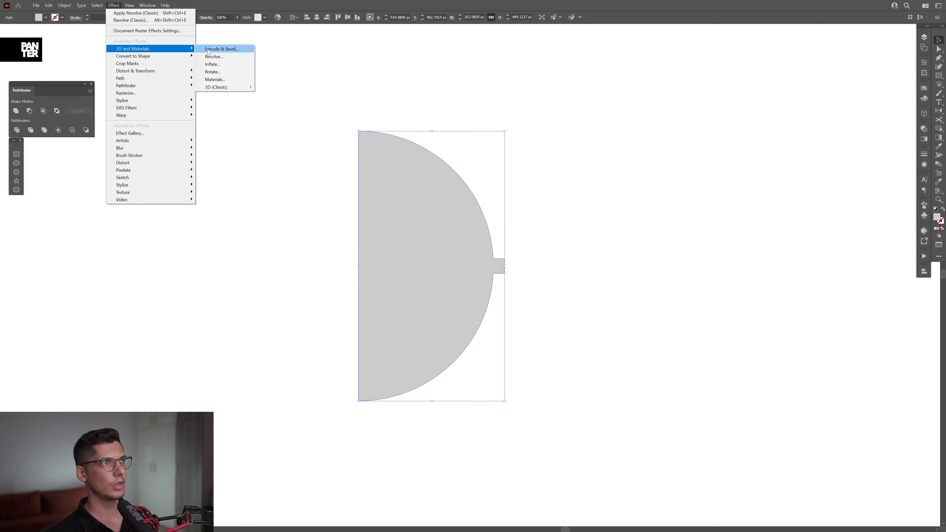
mouse_move(223, 87)
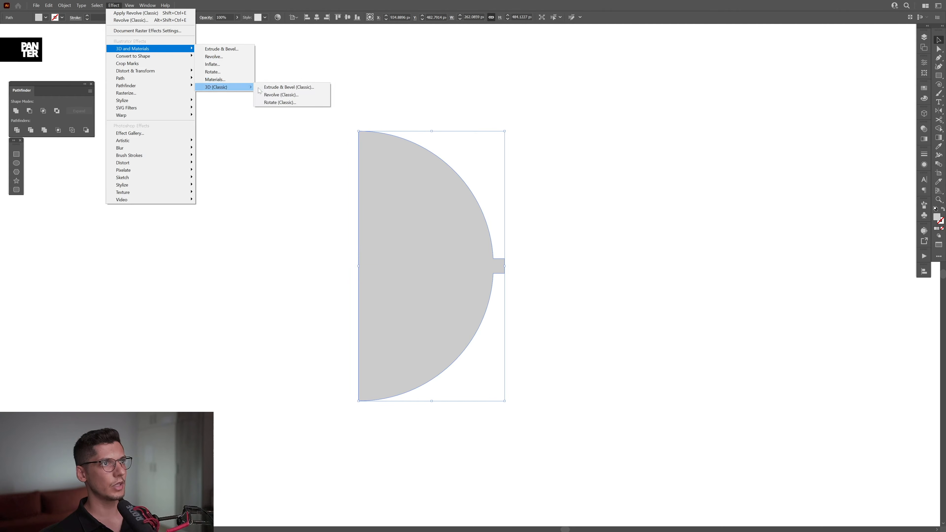
click(287, 98)
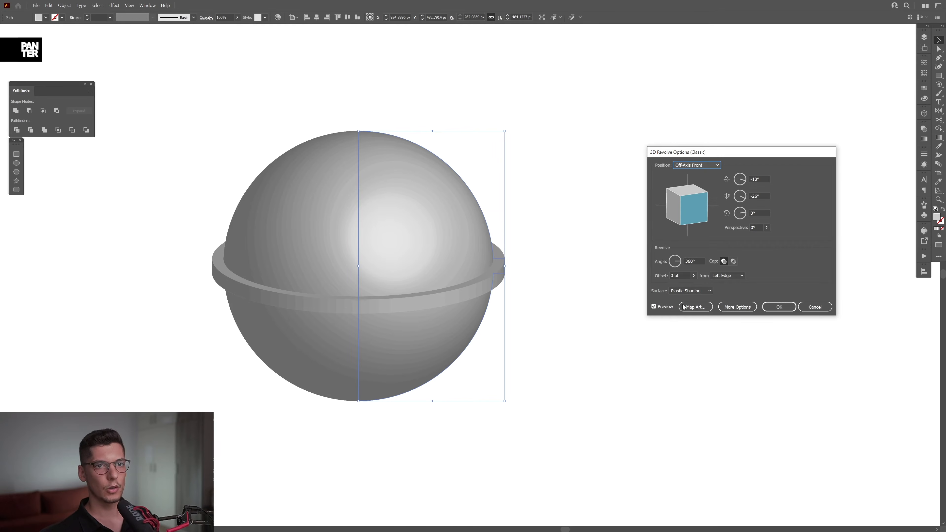
click(725, 276)
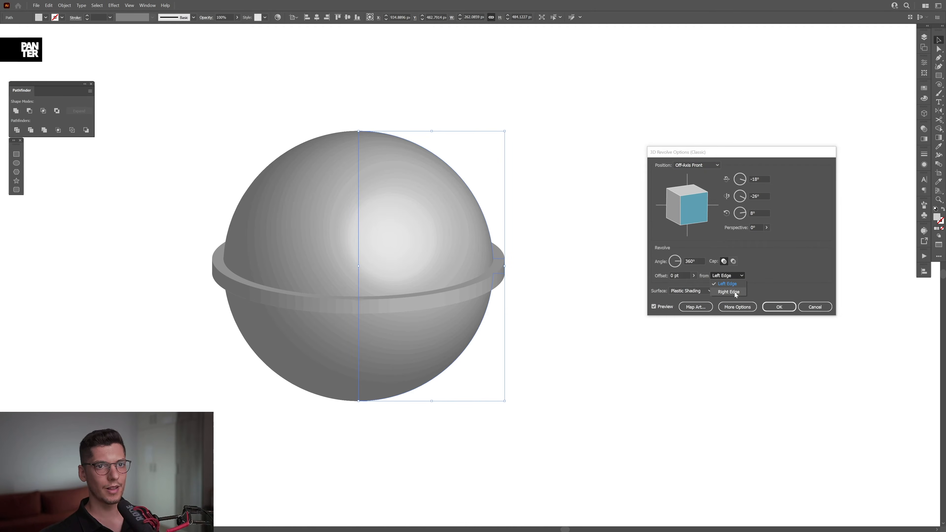
click(734, 292)
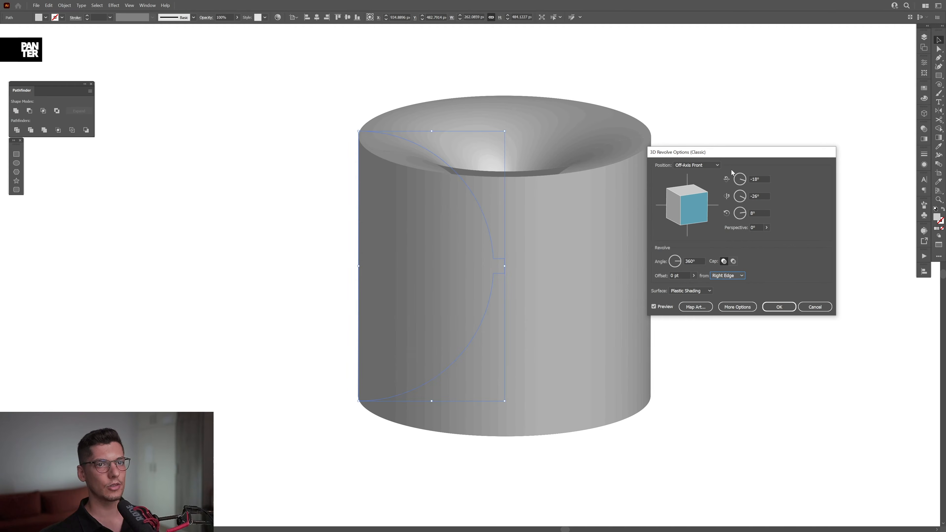
- Rotate the revolved solid to -58°, -12° and 19° for a view down into the funnel
drag(730, 152, 760, 140)
mouse_move(724, 195)
mouse_down()
mouse_move(692, 194)
mouse_move(717, 194)
mouse_up()
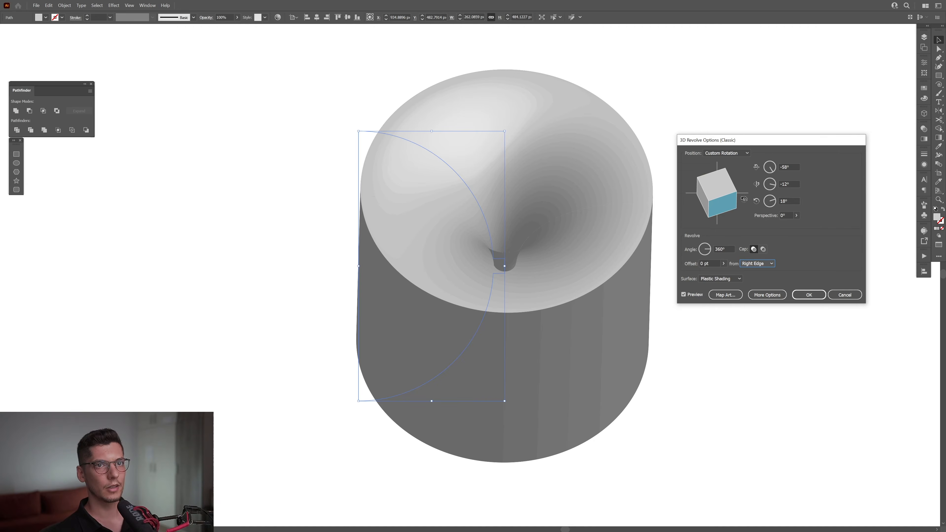
drag(743, 200, 744, 200)
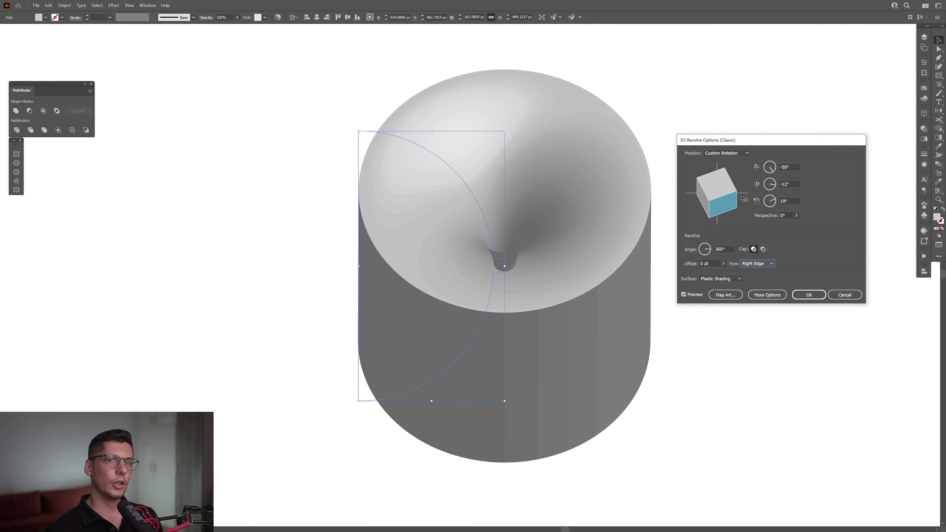
- Open the art mapping for the revolved solid and go to surface 2 of 5, the upper inner funnel
click(725, 294)
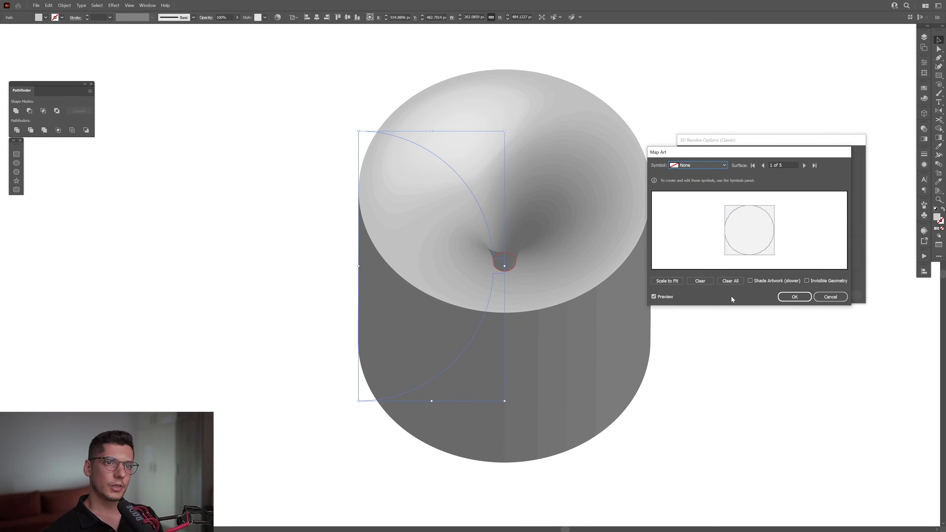
drag(785, 165, 770, 164)
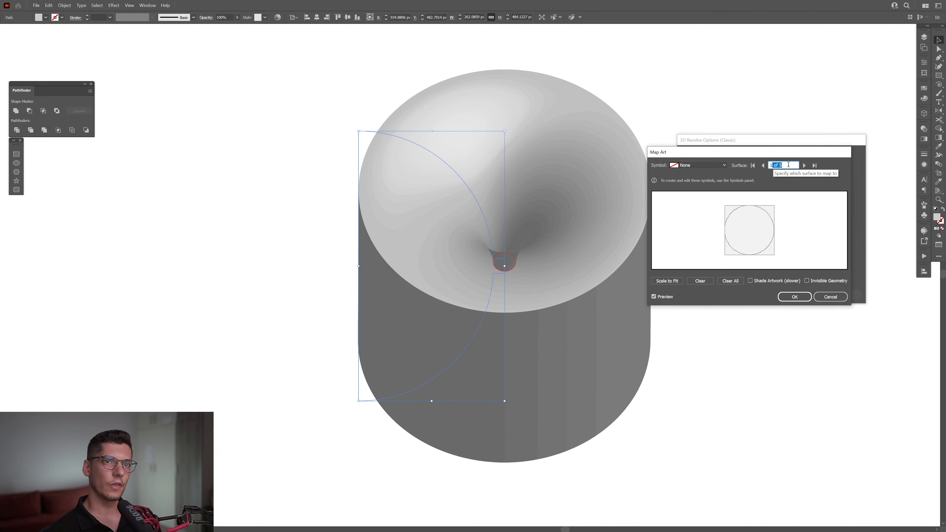
click(763, 166)
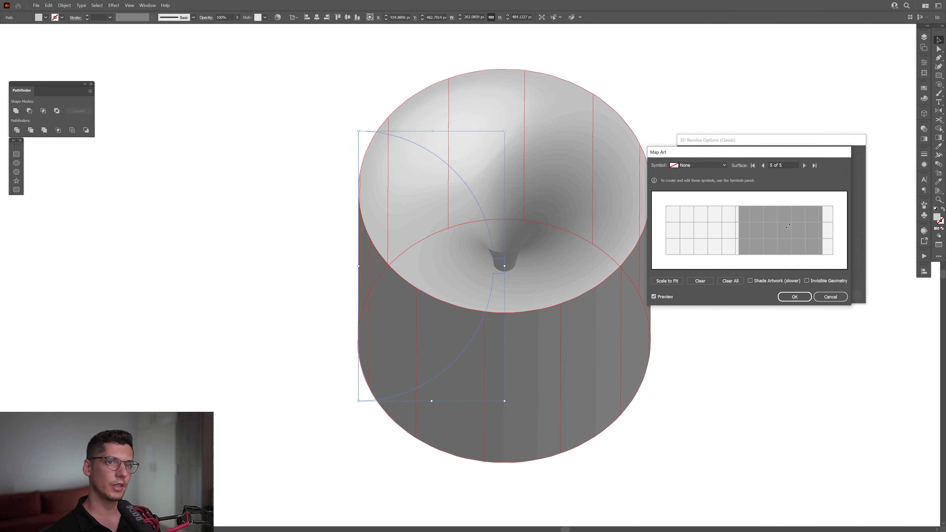
click(763, 165)
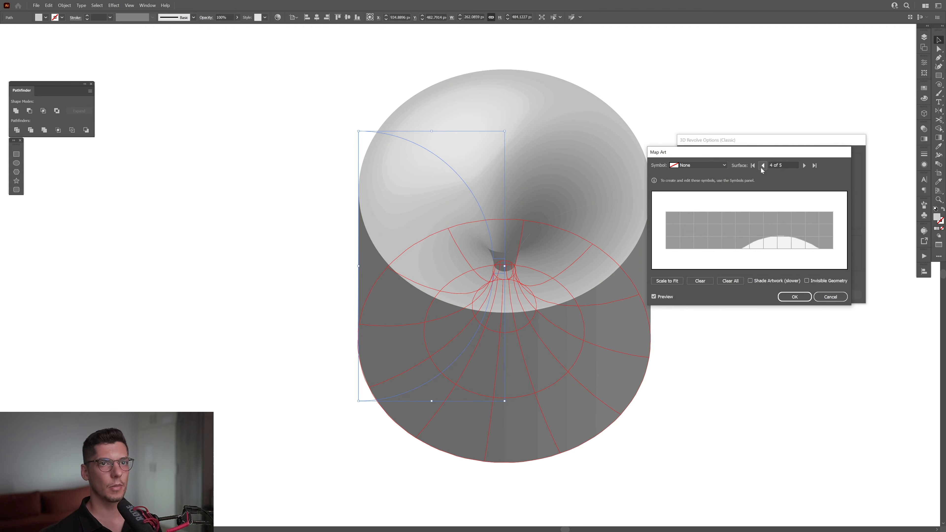
click(764, 167)
click(764, 167)
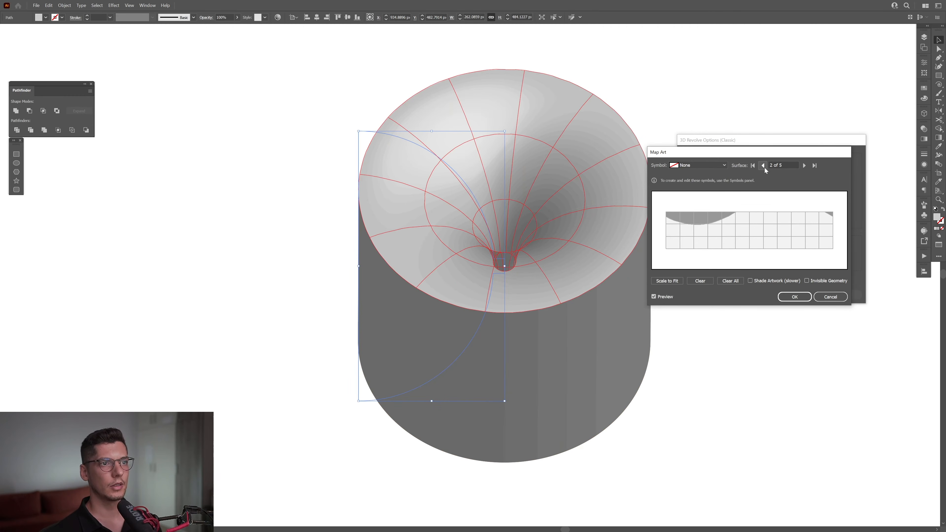
- Map New Symbol onto the funnel surface, scale it to fit, and apply the revolve effect
click(695, 166)
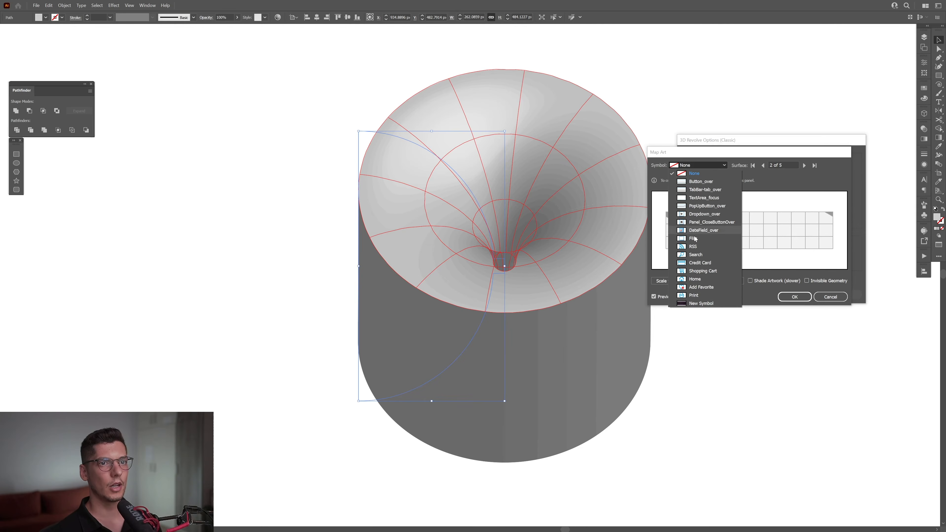
click(700, 303)
click(666, 281)
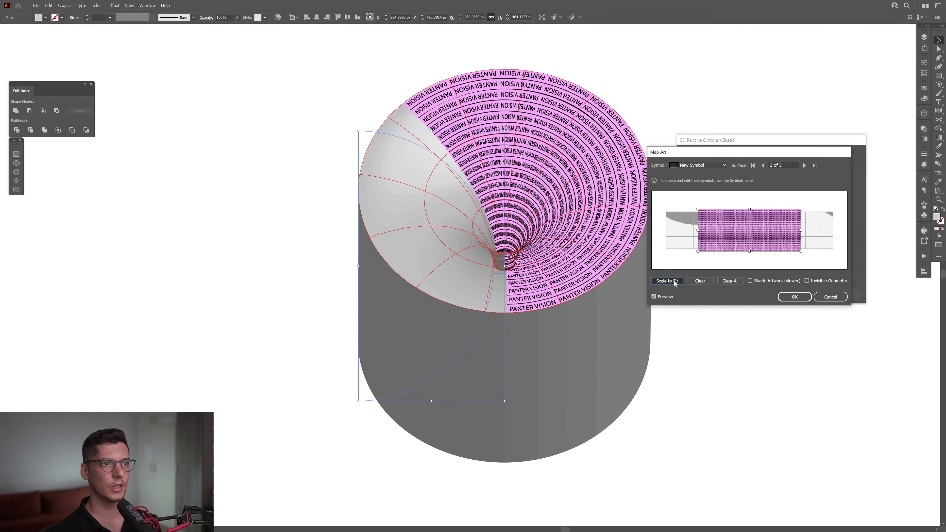
click(787, 297)
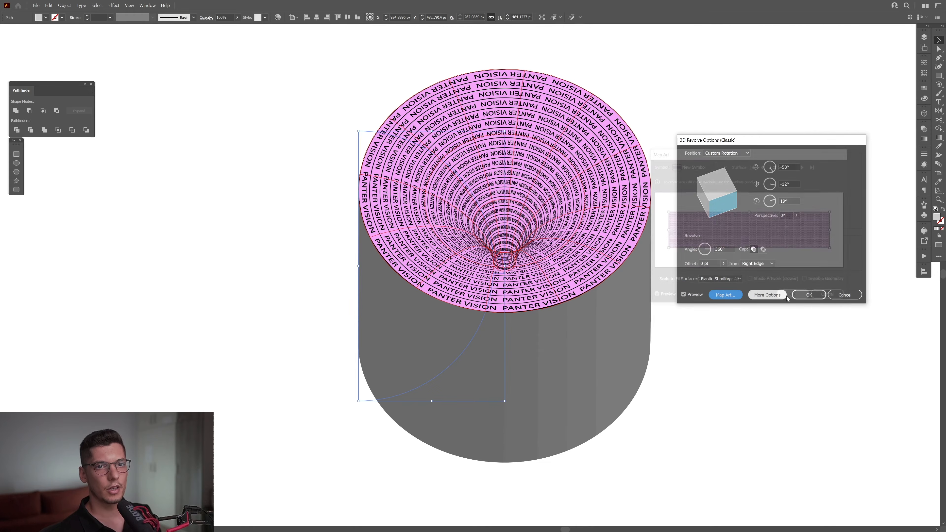
click(809, 294)
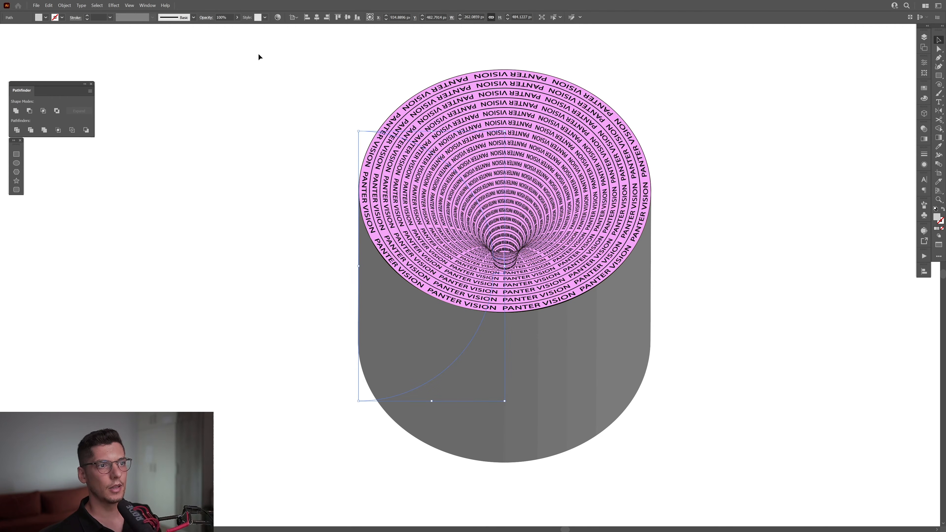
- Expand the appearance of the revolved artwork and ungroup the result twice
click(64, 6)
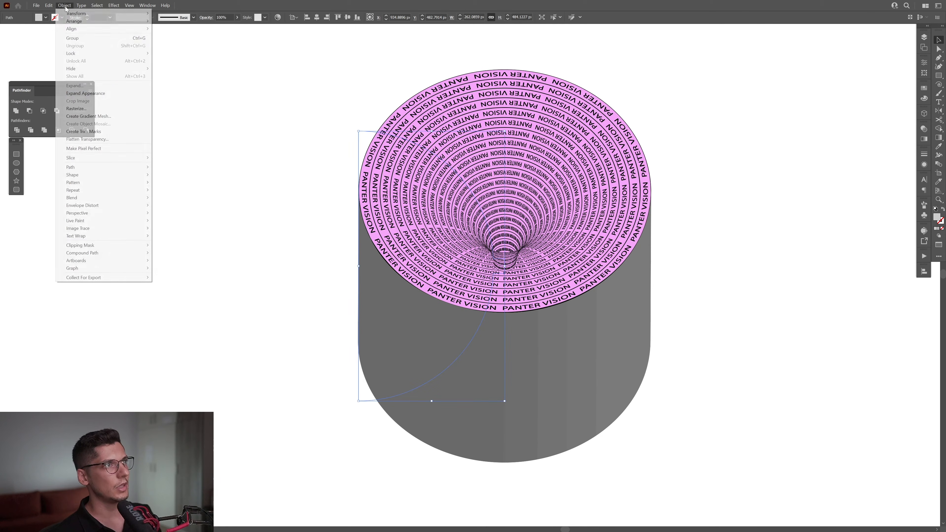
click(97, 93)
right_click(502, 170)
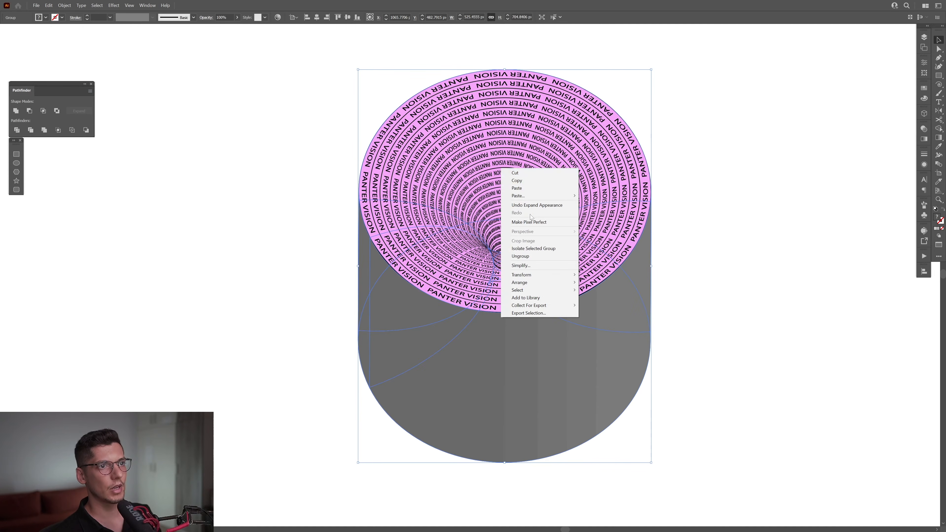
click(535, 253)
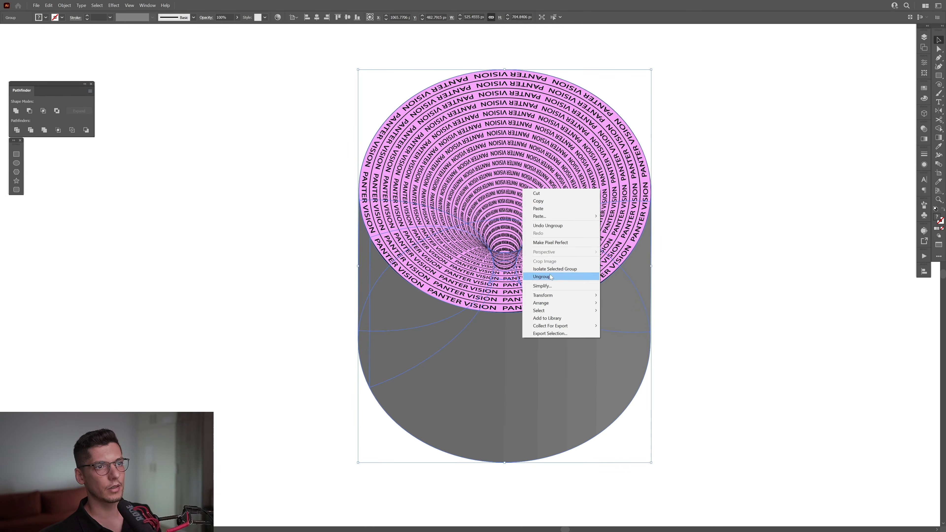
click(541, 276)
- Delete the small mapped tube piece below the funnel's throat and the front gray surface of the ungrouped solid
click(723, 264)
scroll(640, 263, up, 2)
scroll(446, 275, up, 3)
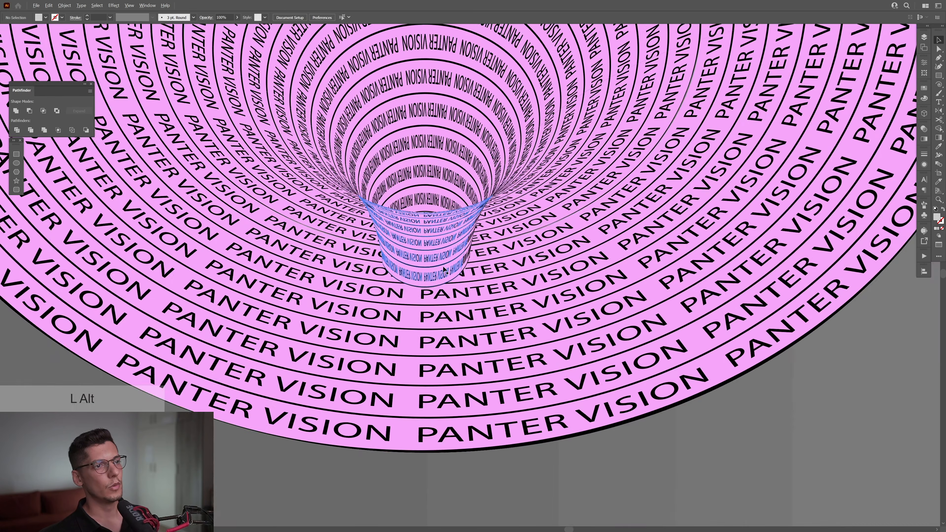
scroll(417, 211, down, 3)
drag(439, 220, 672, 369)
key(Delete)
scroll(584, 317, down, 3)
key(Delete)
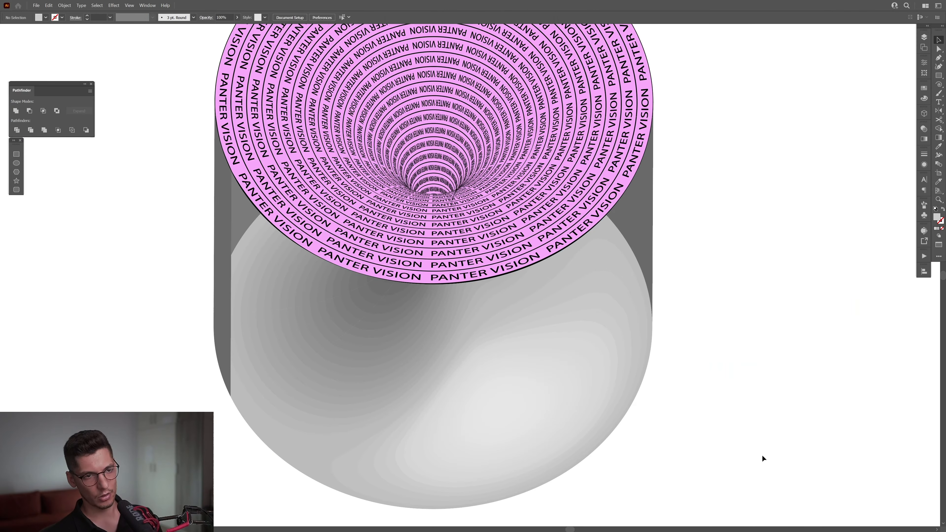
- Delete the remaining gray outer surfaces around and below the pink funnel
click(233, 308)
key(Delete)
drag(594, 168, 669, 432)
key(ctrl+z)
click(625, 377)
drag(629, 361, 678, 345)
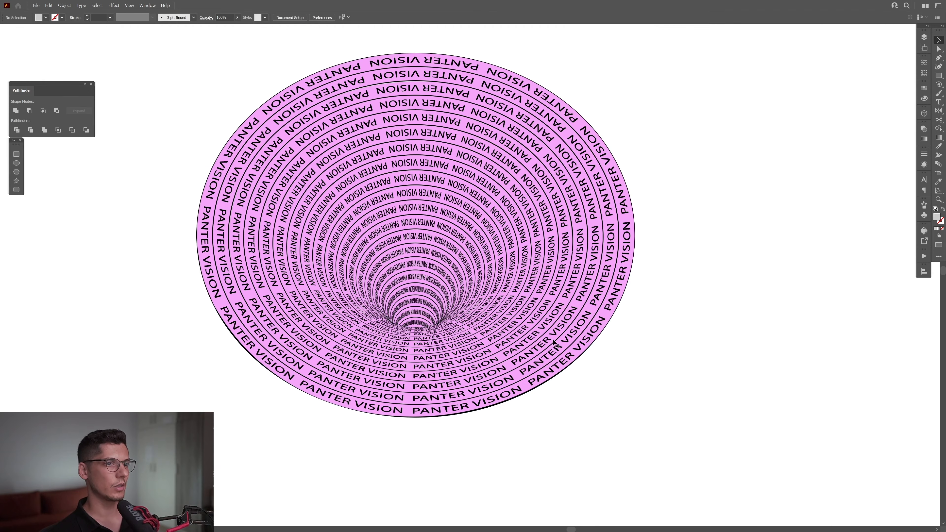
- Select the mapped sections of the funnel together and move them right, clear of the small gray leftover pieces
click(503, 315)
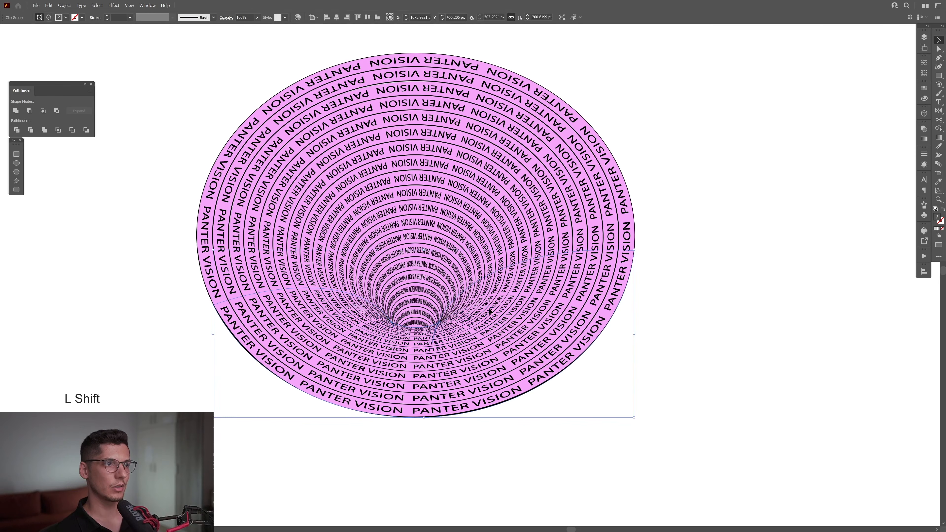
scroll(296, 267, up, 2)
drag(296, 268, 352, 267)
scroll(403, 261, down, 1)
scroll(403, 261, up, 1)
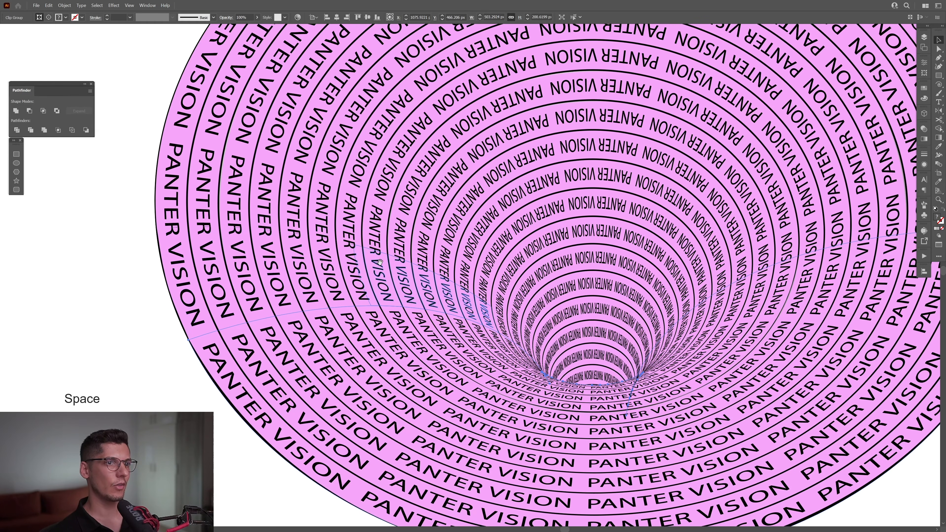
shift+click(299, 266)
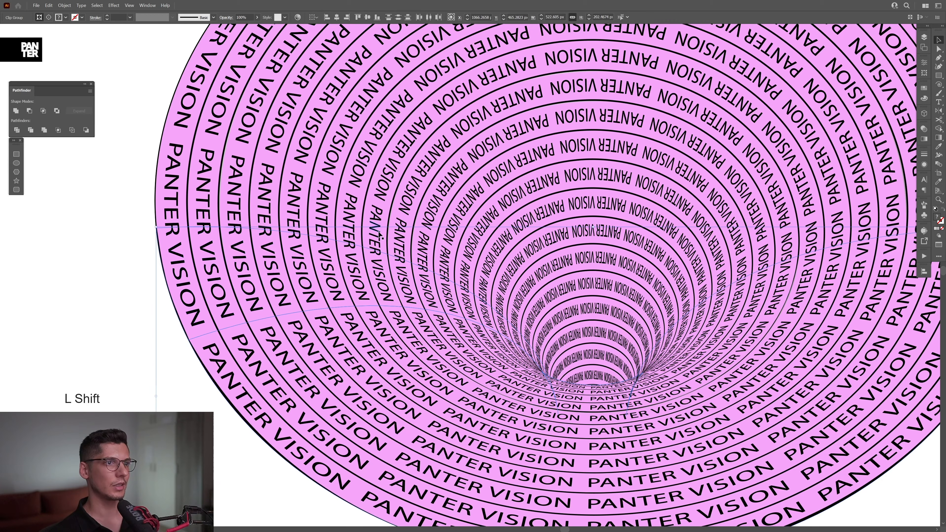
scroll(379, 233, down, 5)
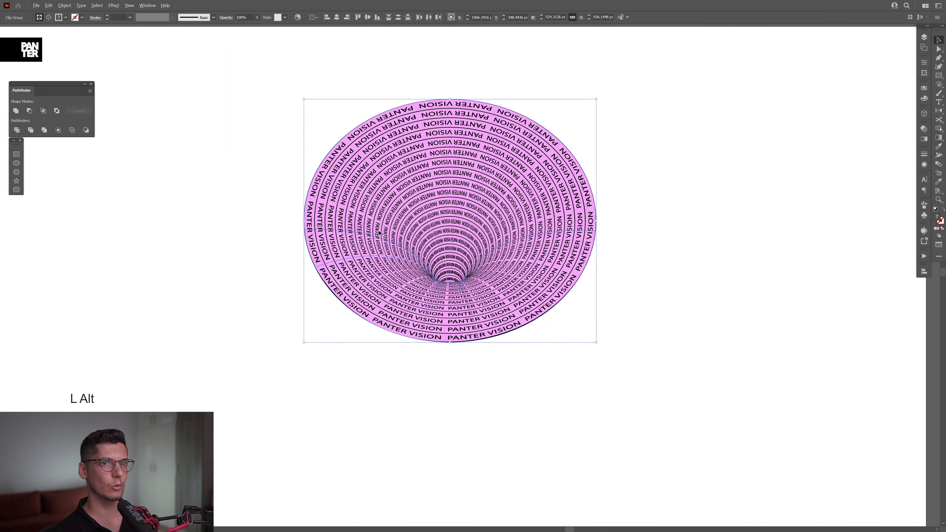
drag(380, 234, 367, 174)
- Pull the individual mapped funnel sections apart, and undo these moves
click(469, 240)
drag(542, 235, 570, 220)
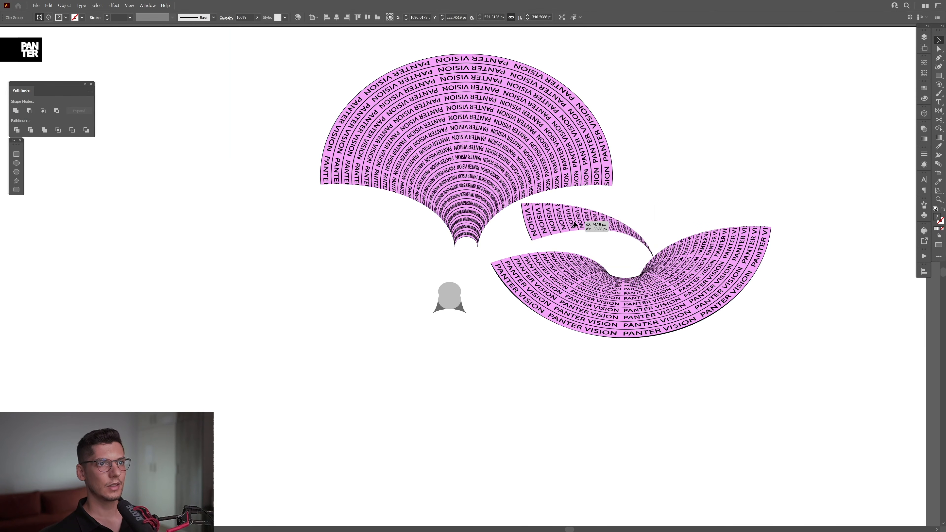
key(ctrl+z)
key(ctrl+z)
key(ctrl+z)
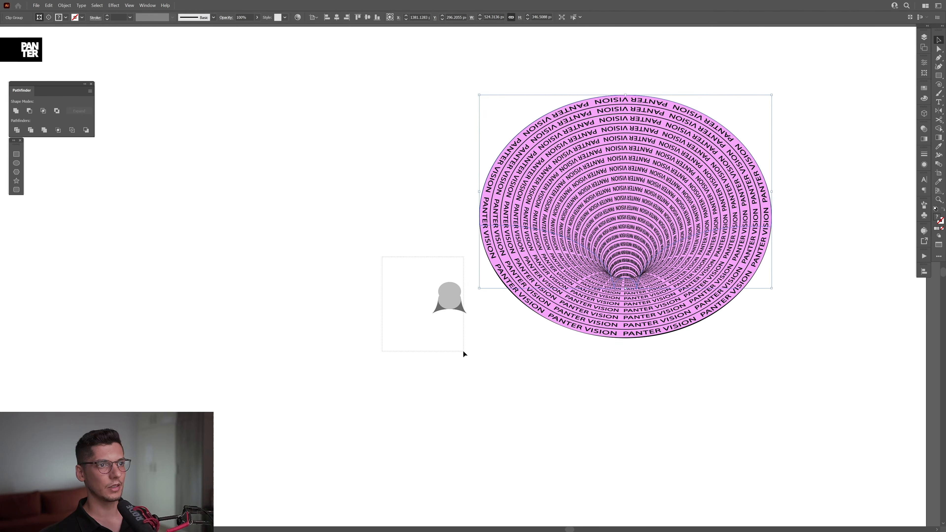
- Delete the small gray leftover pieces and move the whole funnel back to the left
click(468, 351)
key(Delete)
drag(710, 271, 400, 293)
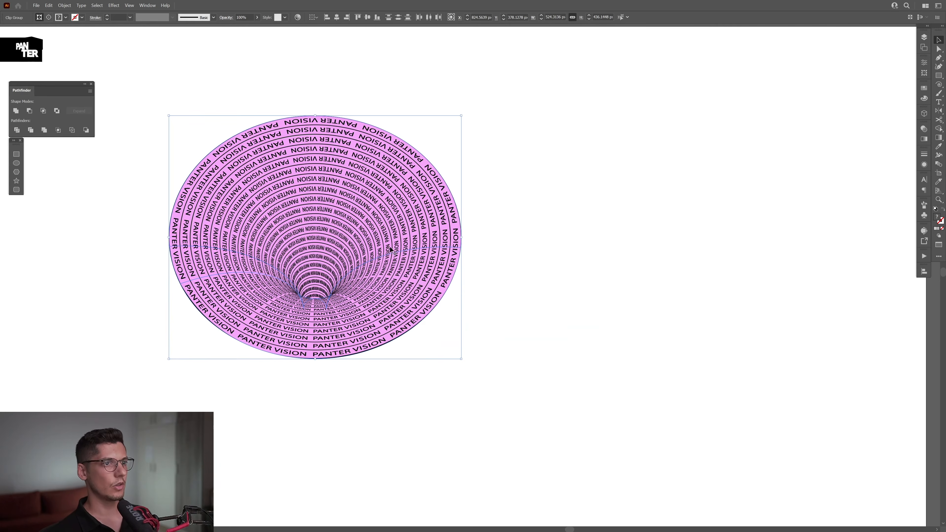
- Release the clipping masks of the selected funnel sections and deselect the artwork
right_click(386, 228)
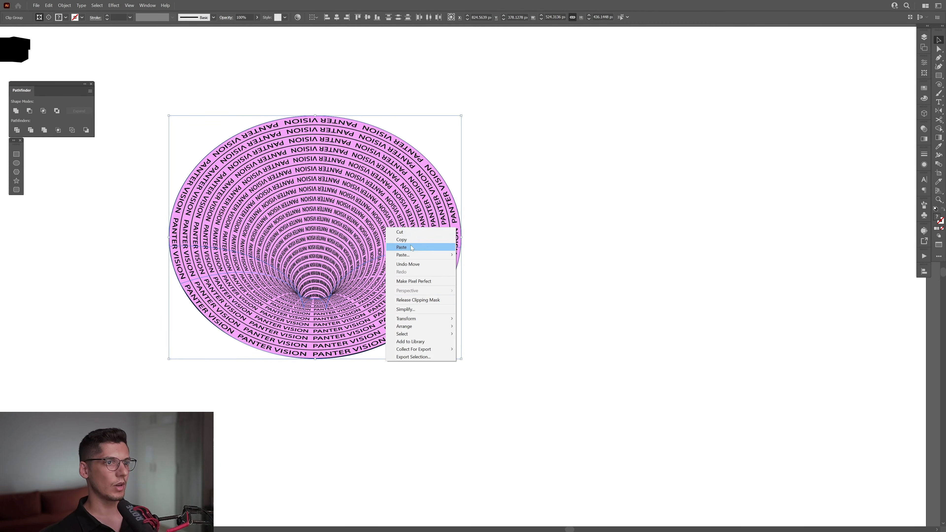
click(417, 301)
click(507, 314)
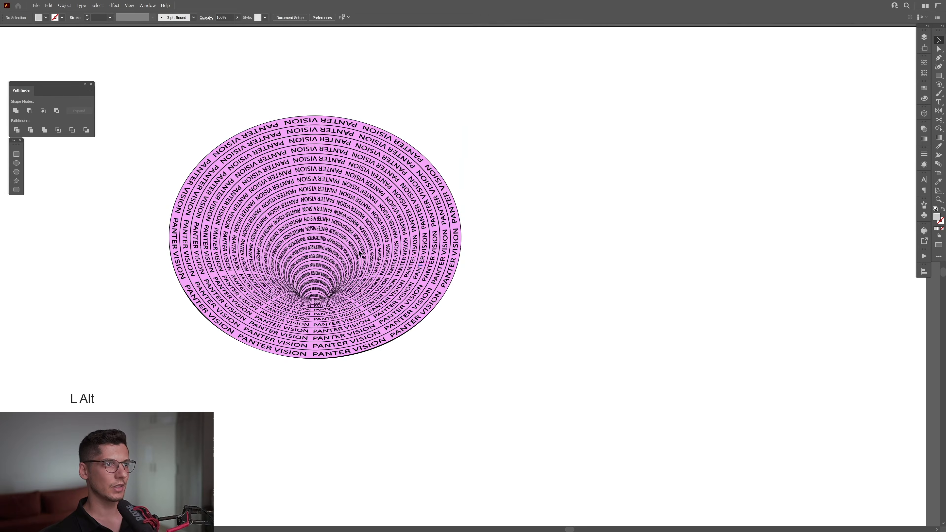
- Move the released text artwork groups to the right of the gray shaded surfaces, and select the gray surfaces left behind
scroll(512, 325, up, 2)
drag(513, 327, 648, 397)
key(ctrl+z)
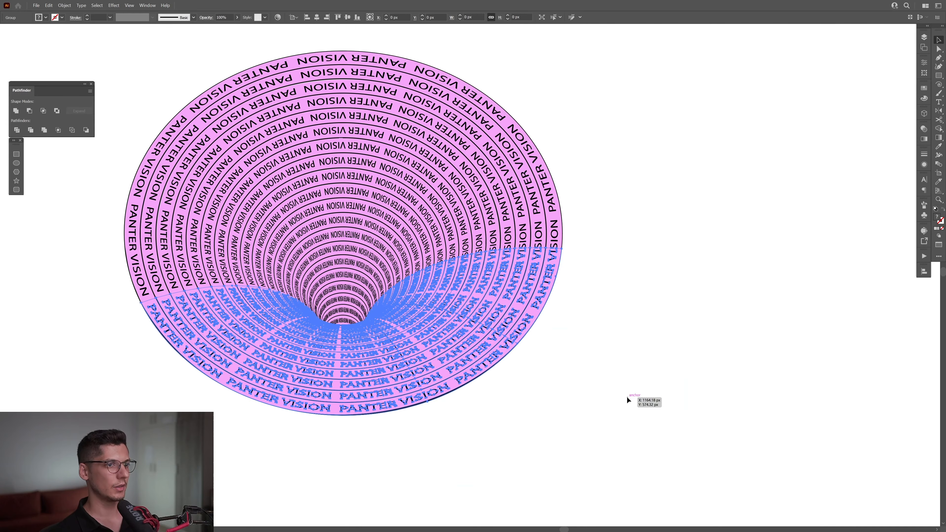
shift+click(494, 237)
shift+click(215, 270)
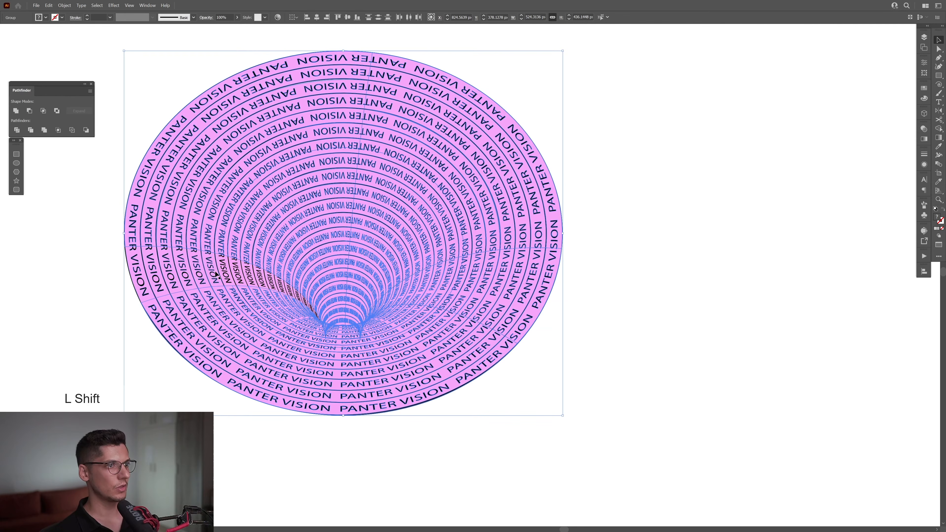
scroll(215, 270, down, 1)
drag(215, 270, 640, 298)
key(ctrl+shift+a)
drag(166, 104, 161, 100)
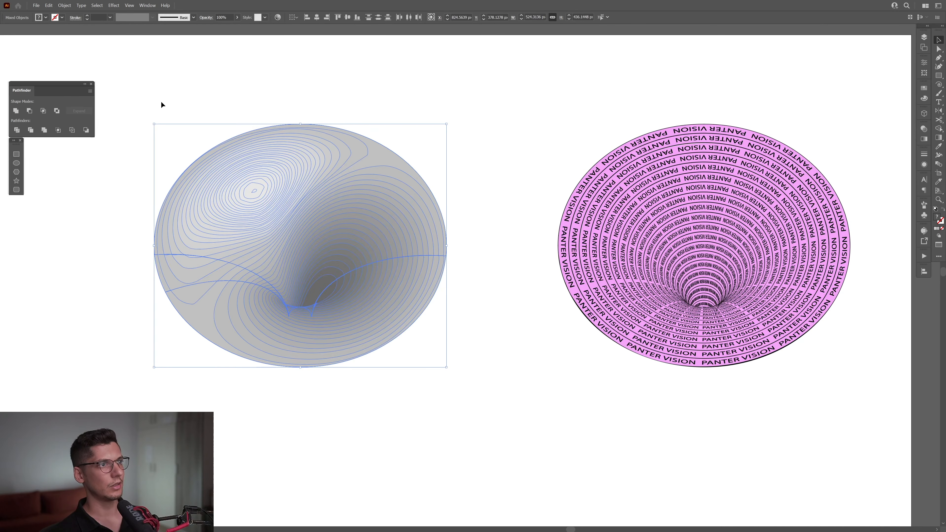
click(161, 101)
- Ungroup the mapped text group that contains the stray black slivers at the right edge of the funnel's throat
scroll(700, 147, up, 6)
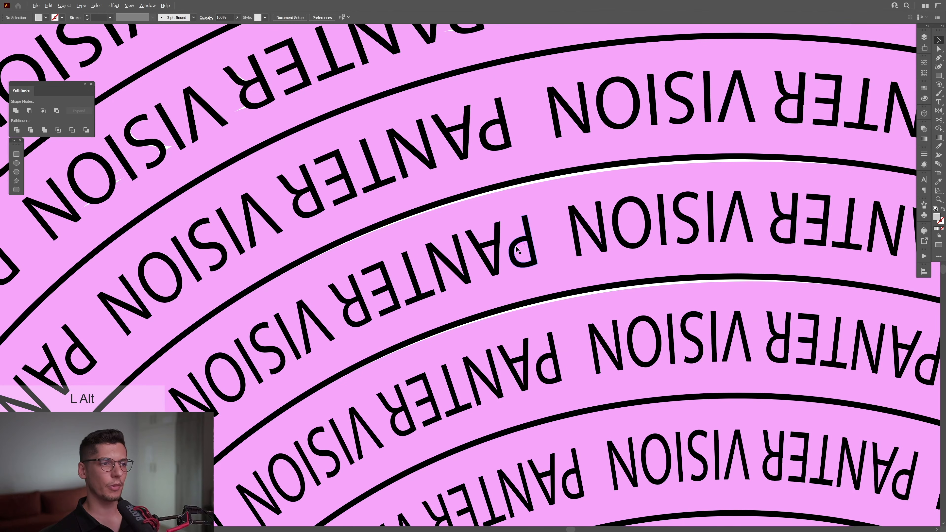
scroll(521, 247, down, 3)
drag(563, 484, 488, 206)
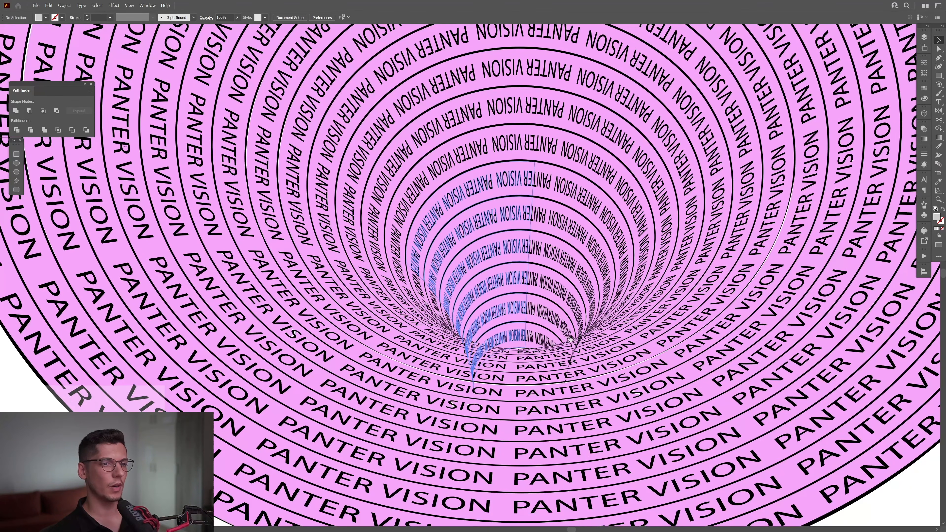
scroll(584, 360, up, 4)
drag(593, 386, 444, 354)
scroll(400, 345, up, 1)
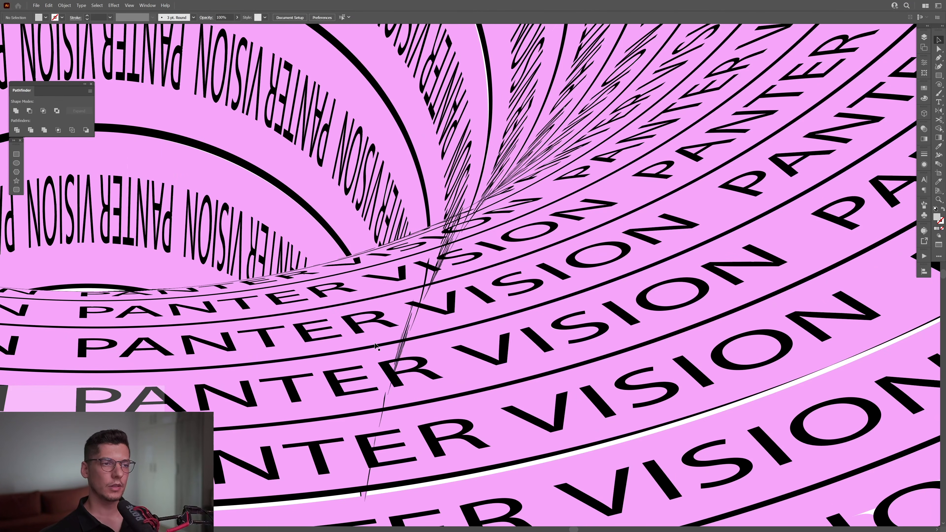
click(402, 331)
right_click(405, 332)
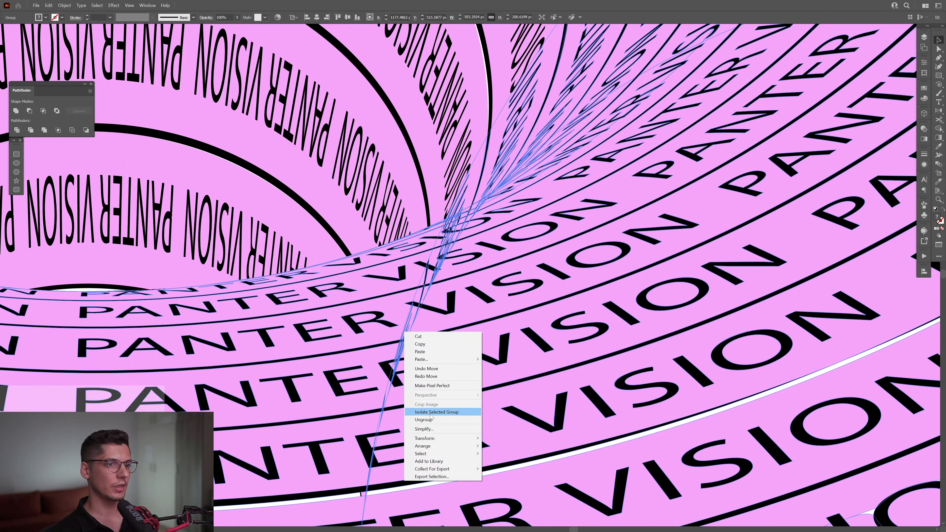
click(424, 419)
click(500, 330)
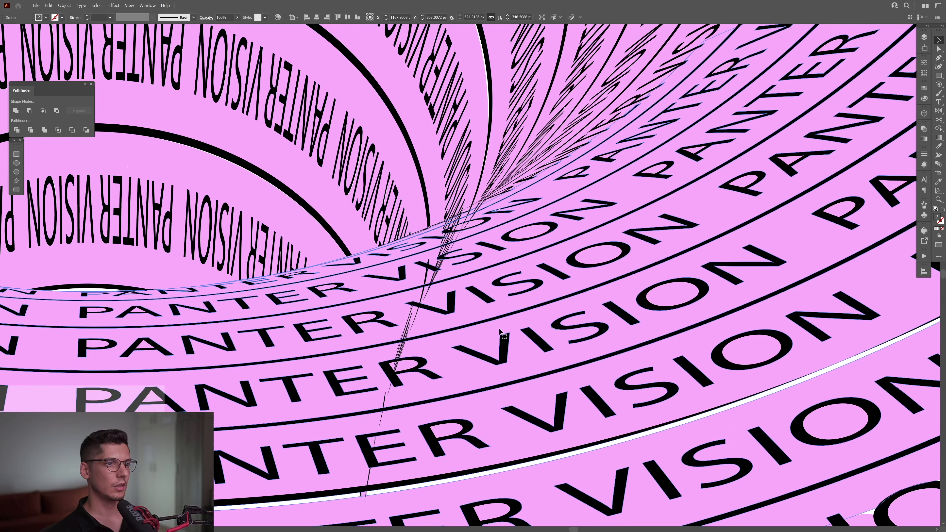
- Delete several stray black sliver paths spiking out below the right edge of the funnel's throat
click(404, 353)
key(Delete)
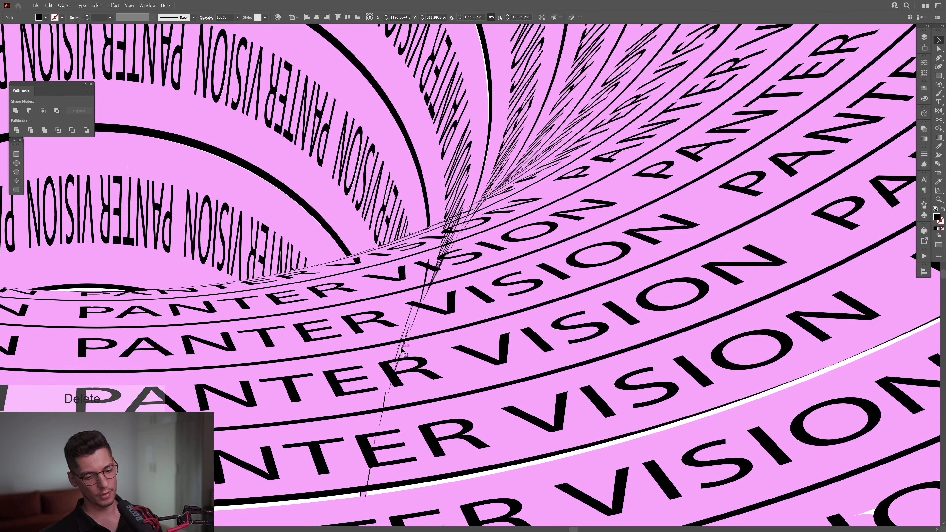
click(402, 348)
key(Delete)
click(402, 348)
key(Delete)
scroll(436, 386, down, 6)
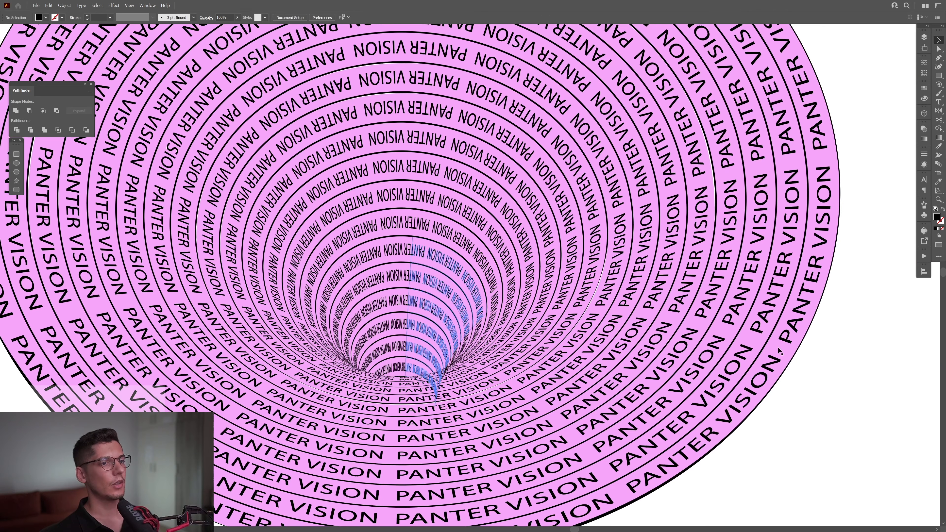
drag(825, 352, 784, 347)
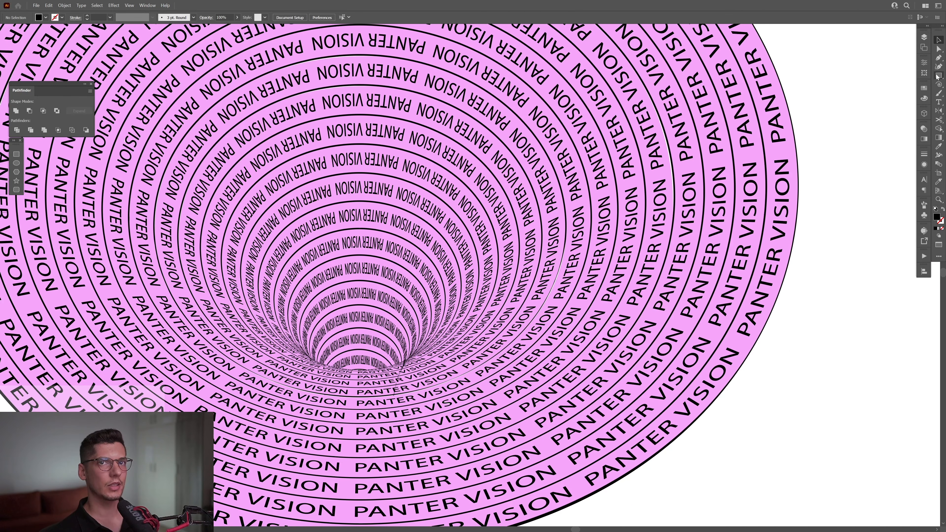
- Draw a black circle about 161 px in diameter, centred over the inner part of the funnel
drag(937, 77, 916, 85)
scroll(586, 227, down, 1)
drag(515, 244, 519, 289)
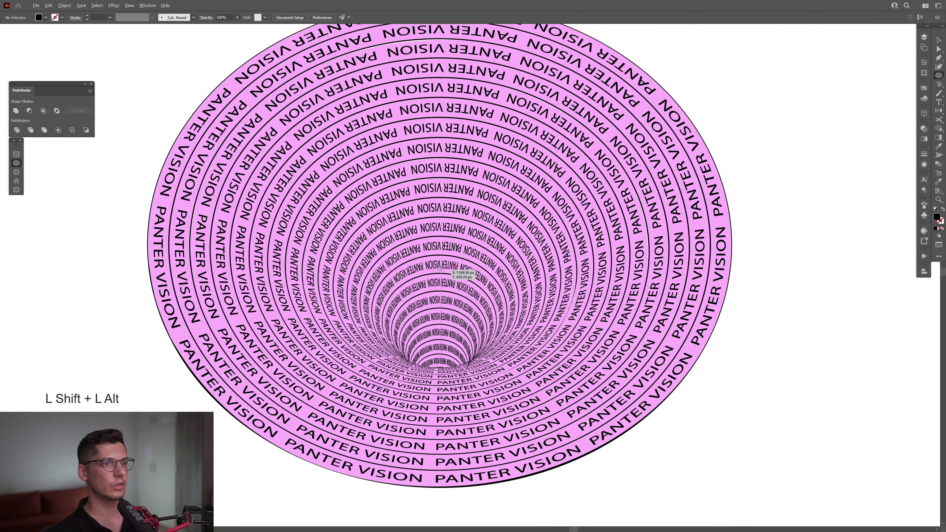
drag(440, 270, 529, 324)
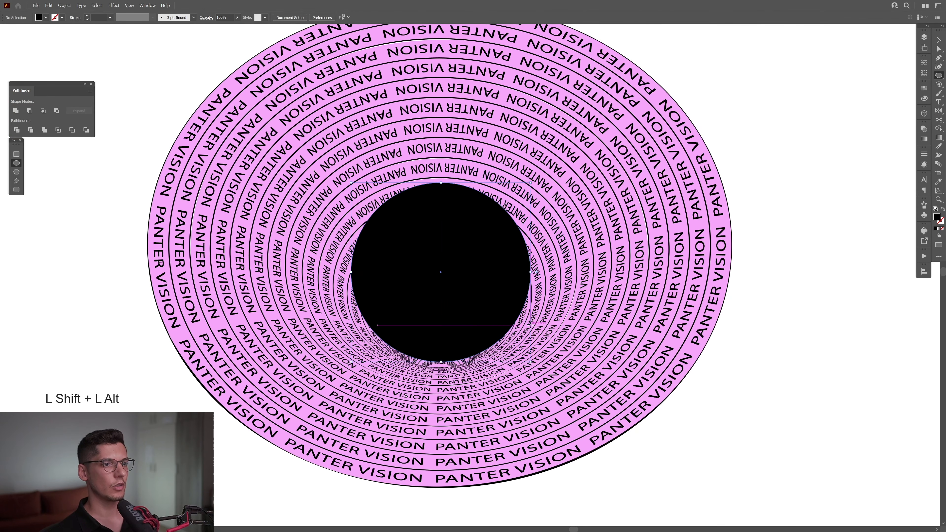
key(v)
- Enlarge the black circle to about 205 px and place its lower edge at the bottom of the funnel's throat
scroll(455, 359, up, 4)
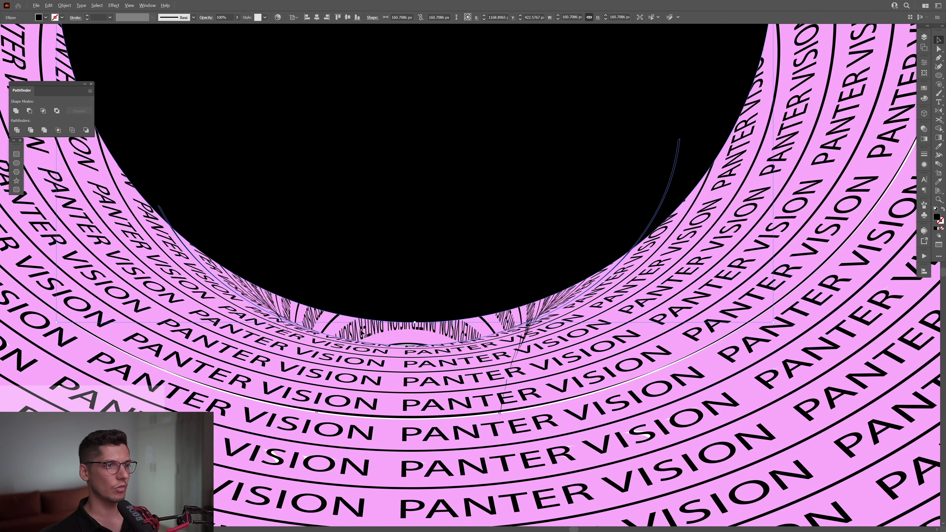
drag(437, 267, 450, 281)
key(ctrl+0)
drag(450, 213, 451, 164)
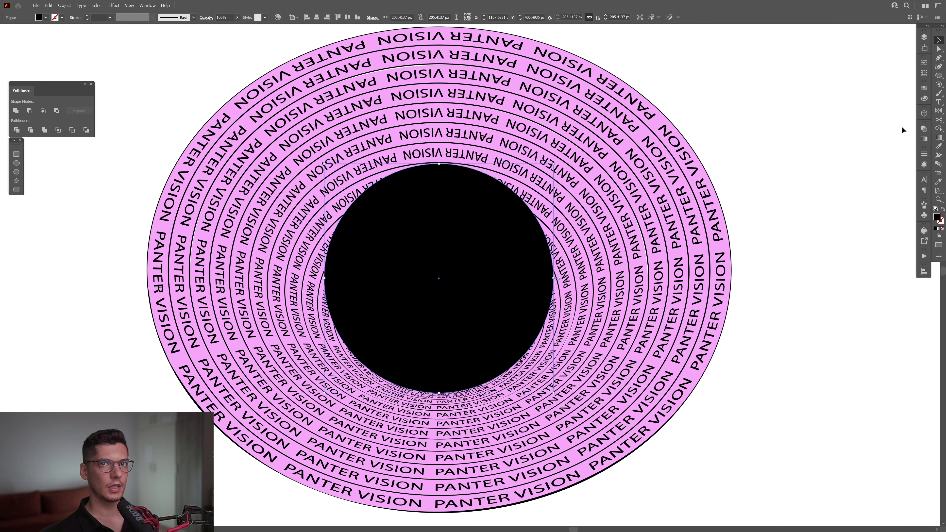
- Fill the circle with a radial black-and-white gradient and reverse it so black is at the centre
click(923, 139)
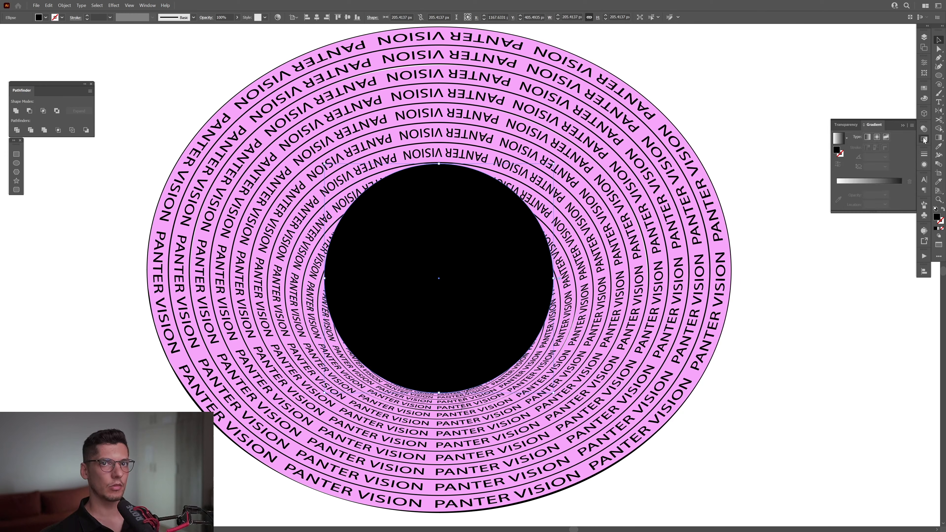
click(876, 137)
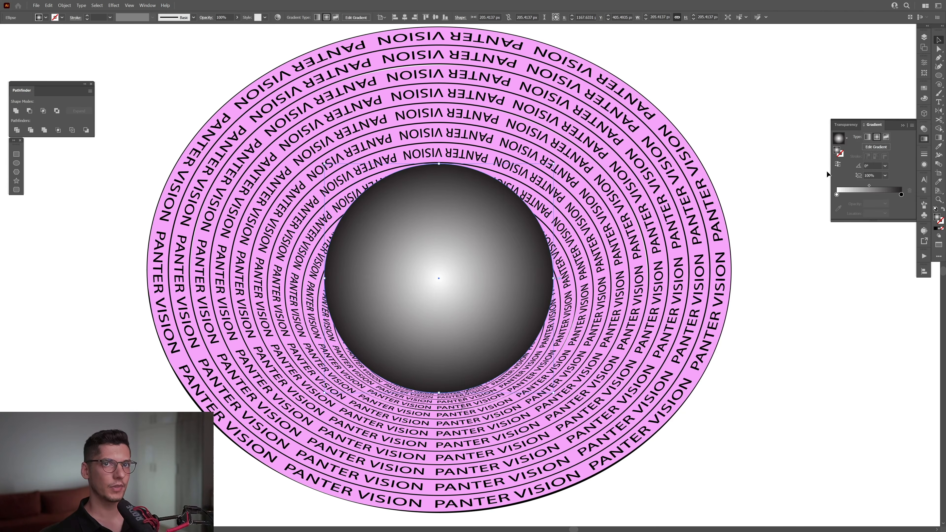
click(837, 165)
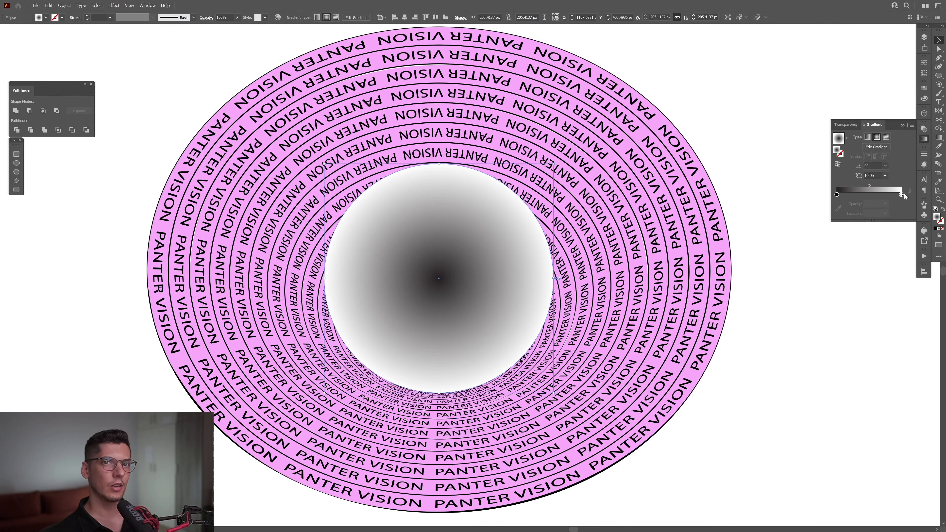
- Set the gradient's outer color stop to 100% black with 0% opacity
double_click(901, 194)
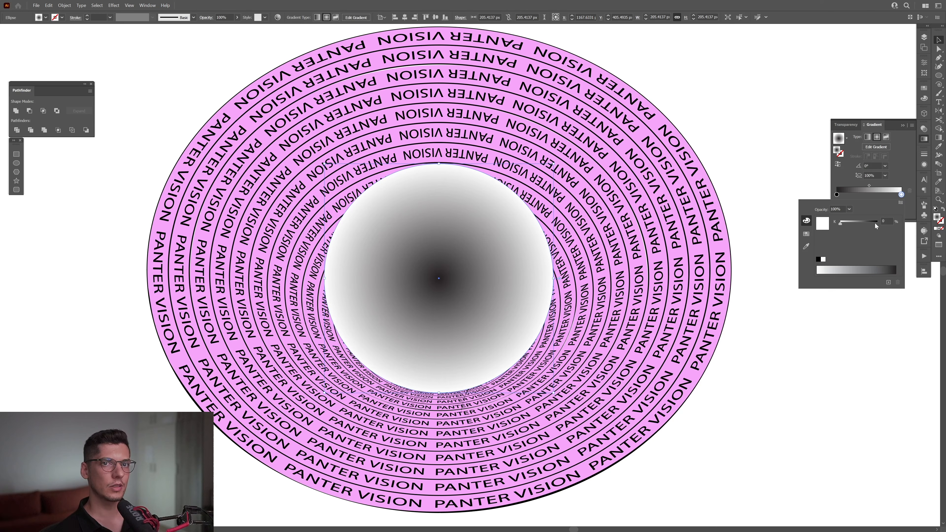
drag(874, 223, 898, 218)
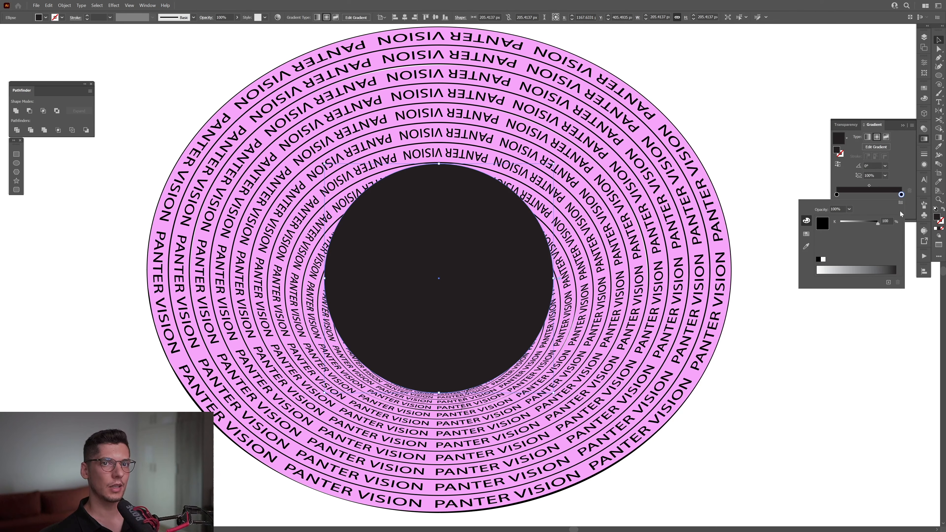
click(910, 180)
click(885, 204)
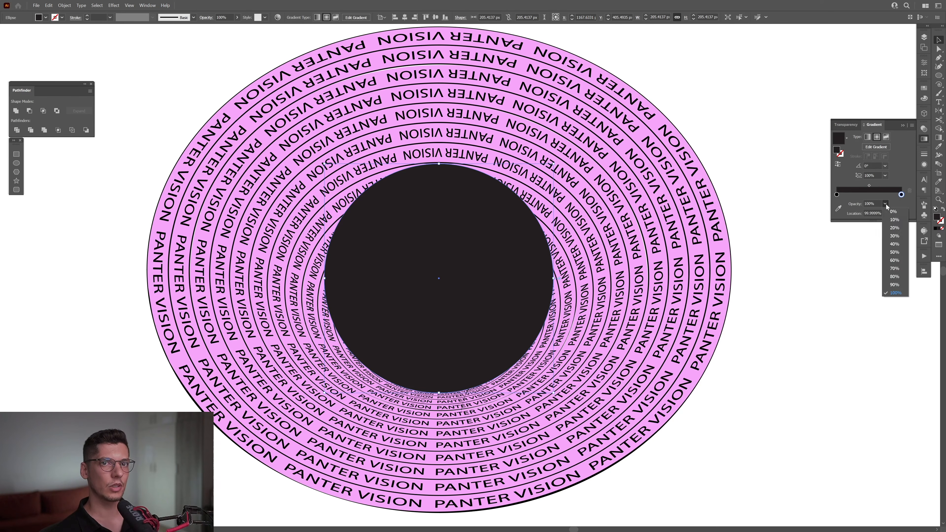
click(892, 211)
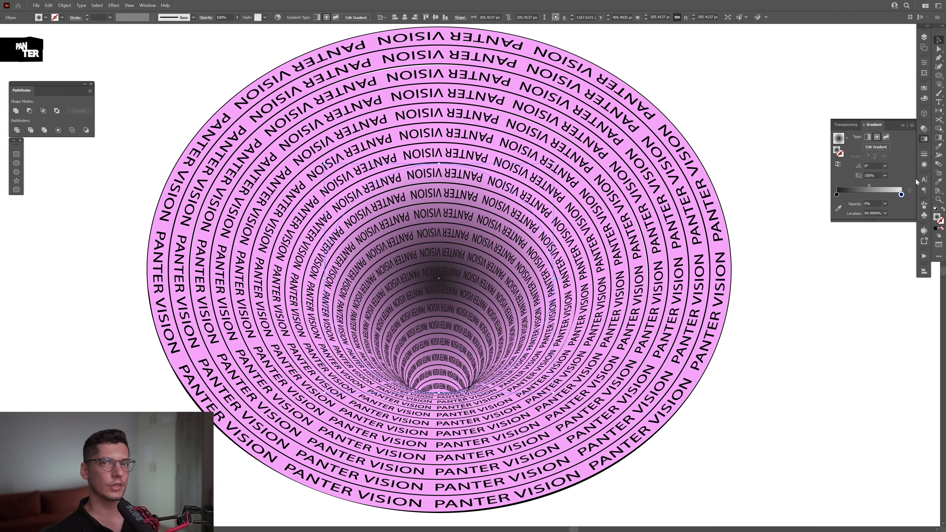
- Set the gradient circle's blending mode to Multiply
click(925, 129)
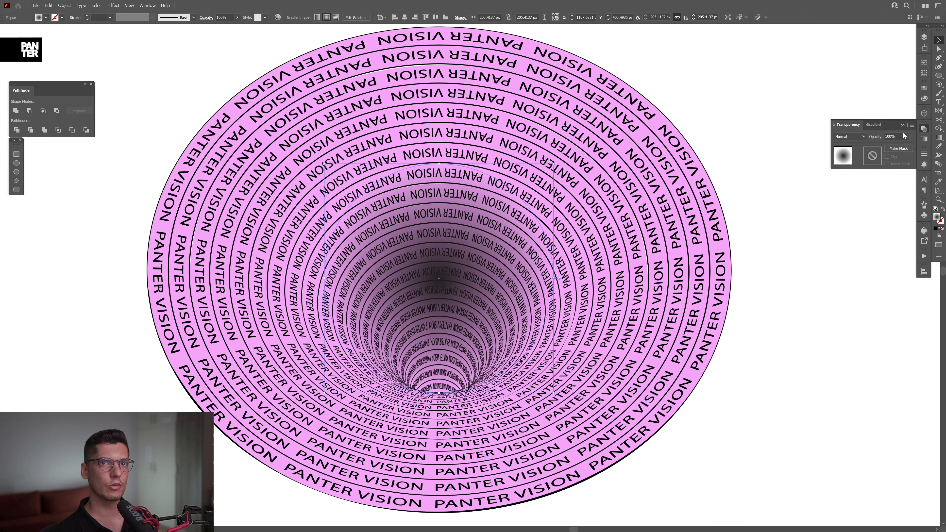
click(853, 137)
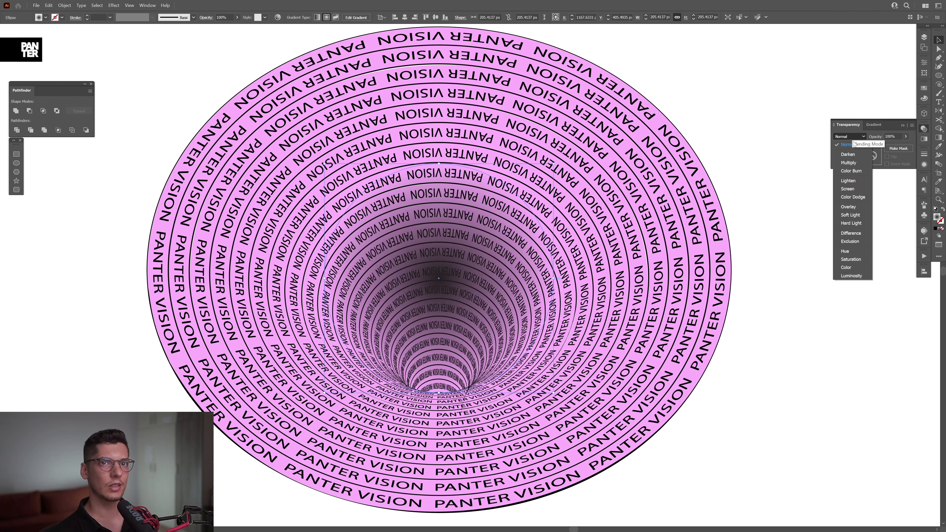
click(853, 163)
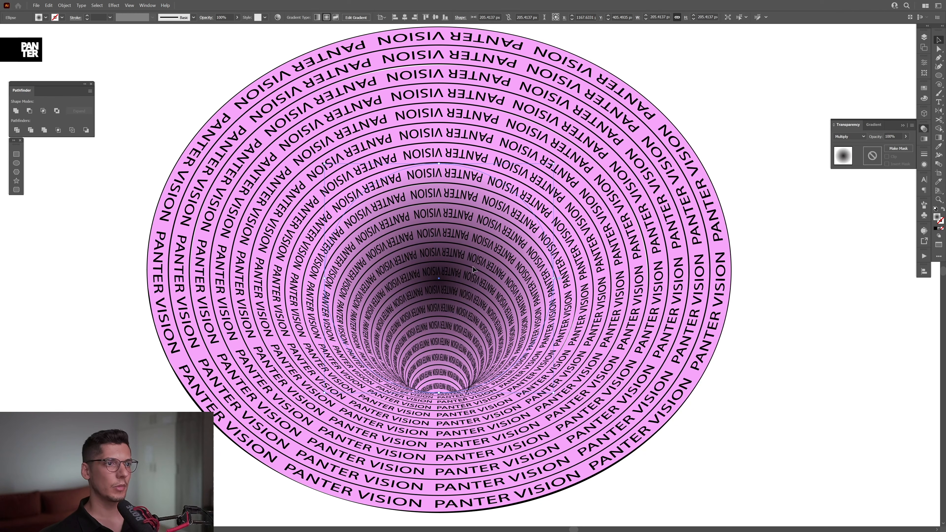
- Re-aim the circle's gradient to run upward from the bottom of the funnel's throat, shorten its reach, and deselect the circle
key(g)
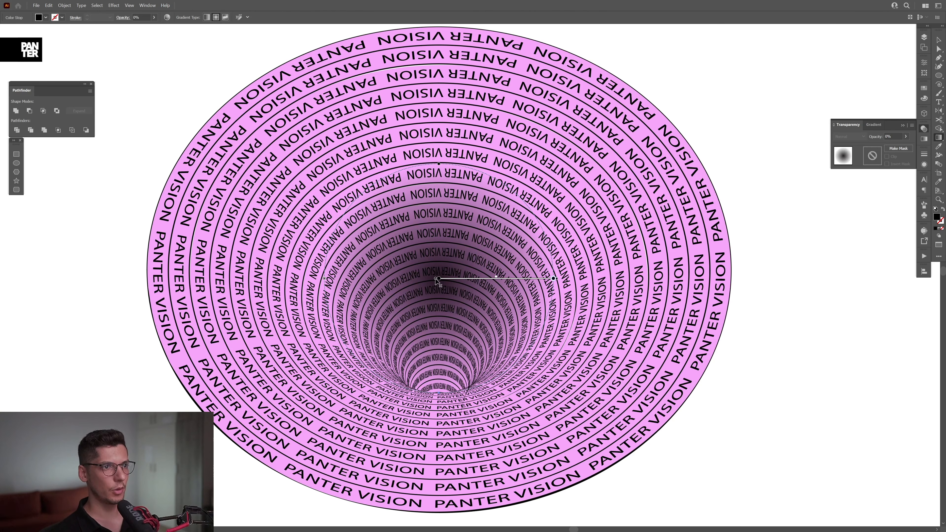
drag(435, 279, 438, 392)
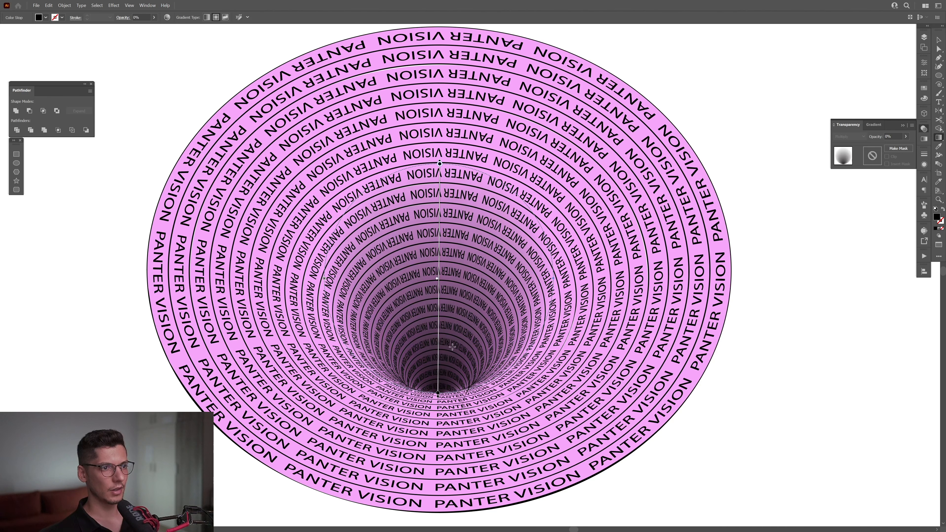
drag(437, 342, 438, 349)
drag(439, 171, 436, 241)
key(v)
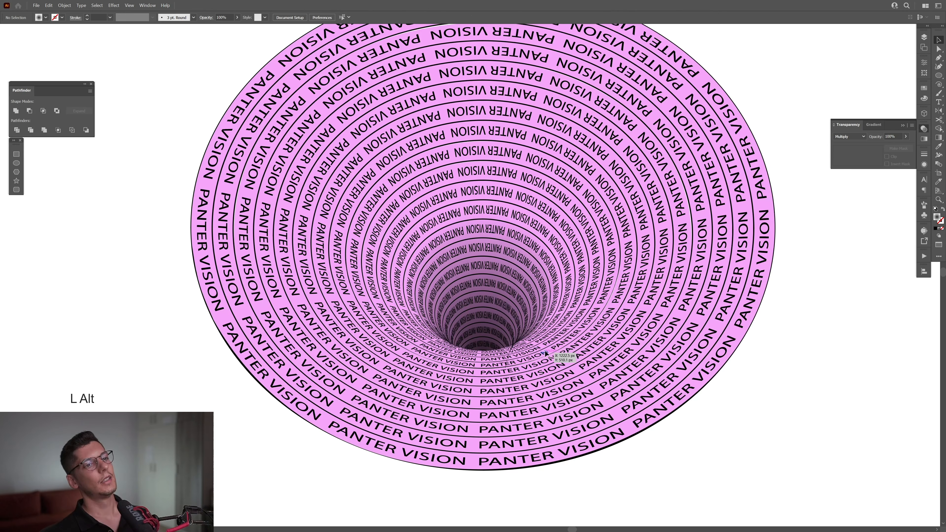
drag(558, 350, 535, 368)
scroll(536, 361, up, 1)
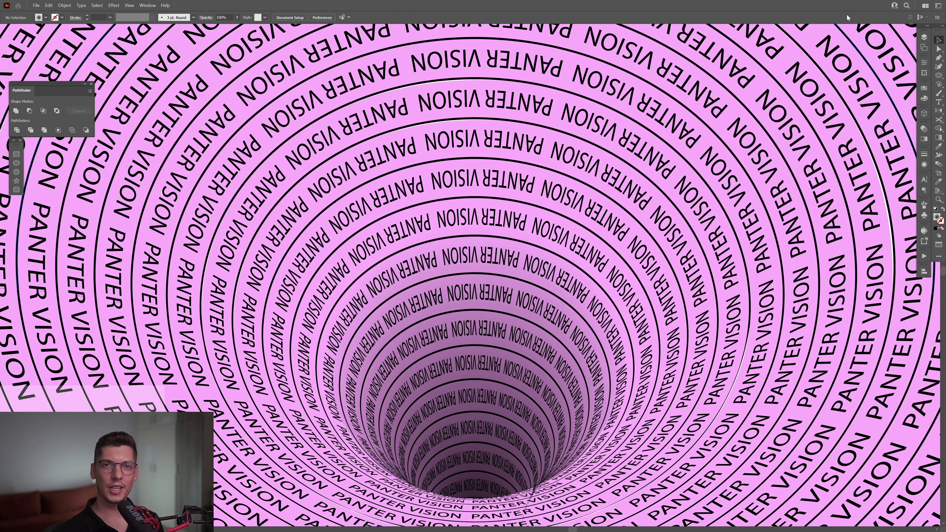